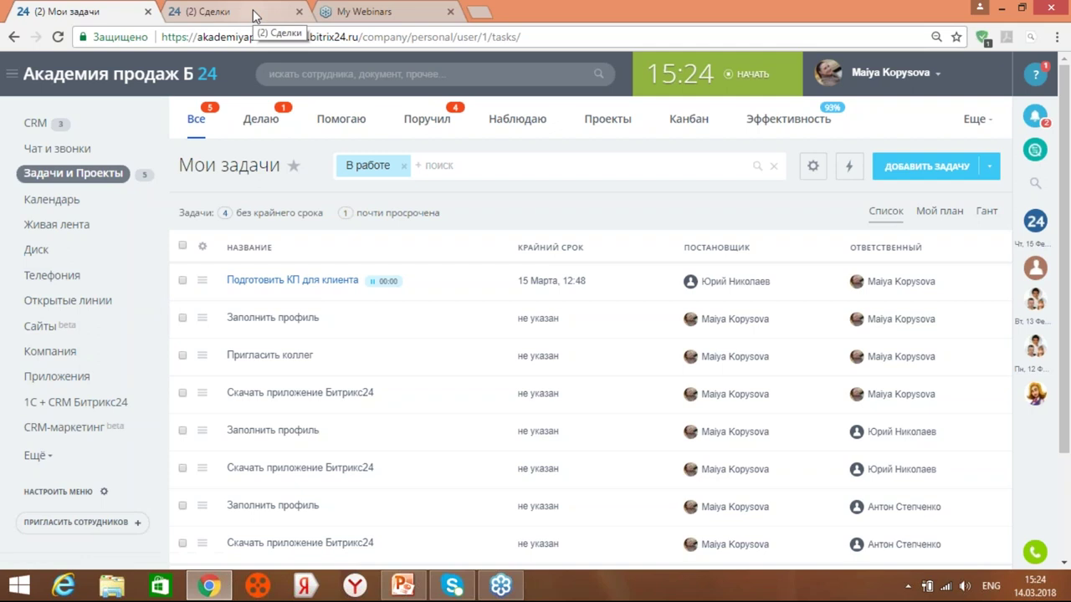
# Open the first deal in the "Заполнение формы" stage and review its submitted "Форма обратной связи" CRM form.
pyautogui.click(255, 15)
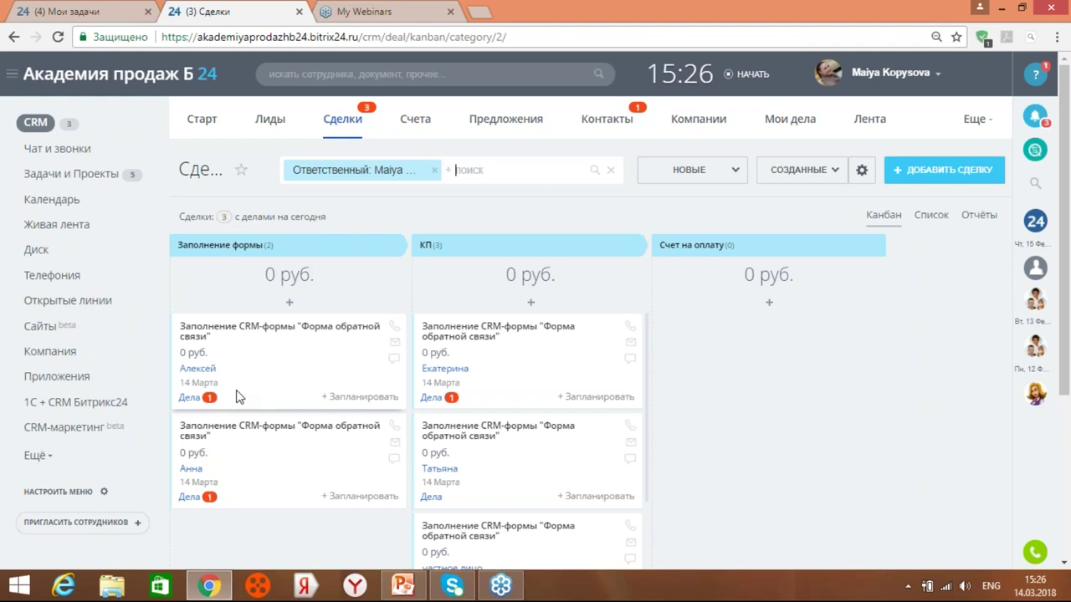
pyautogui.click(221, 331)
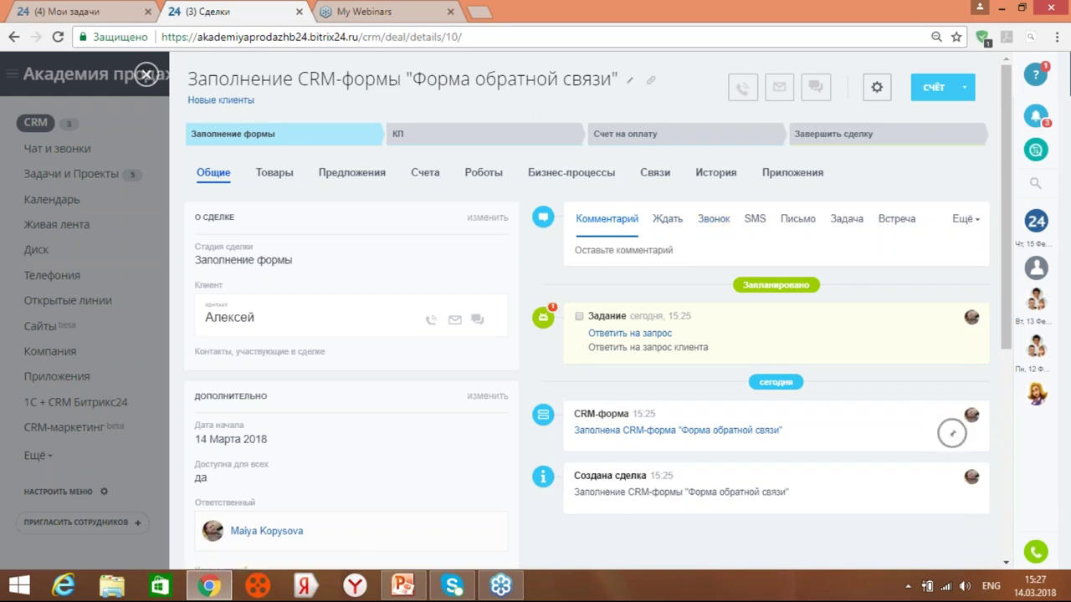
pyautogui.click(629, 431)
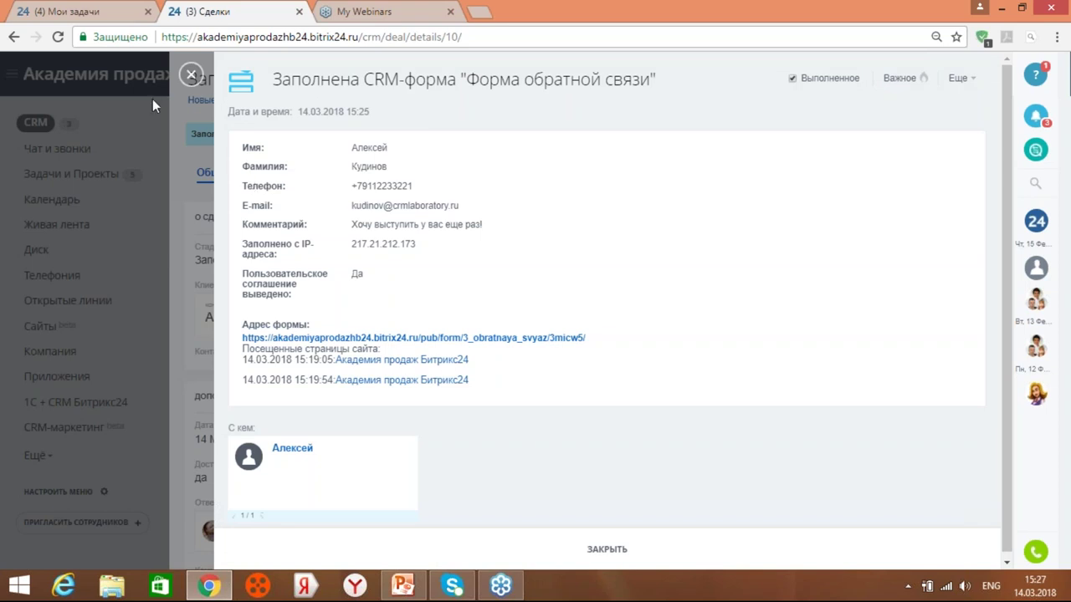
pyautogui.click(190, 75)
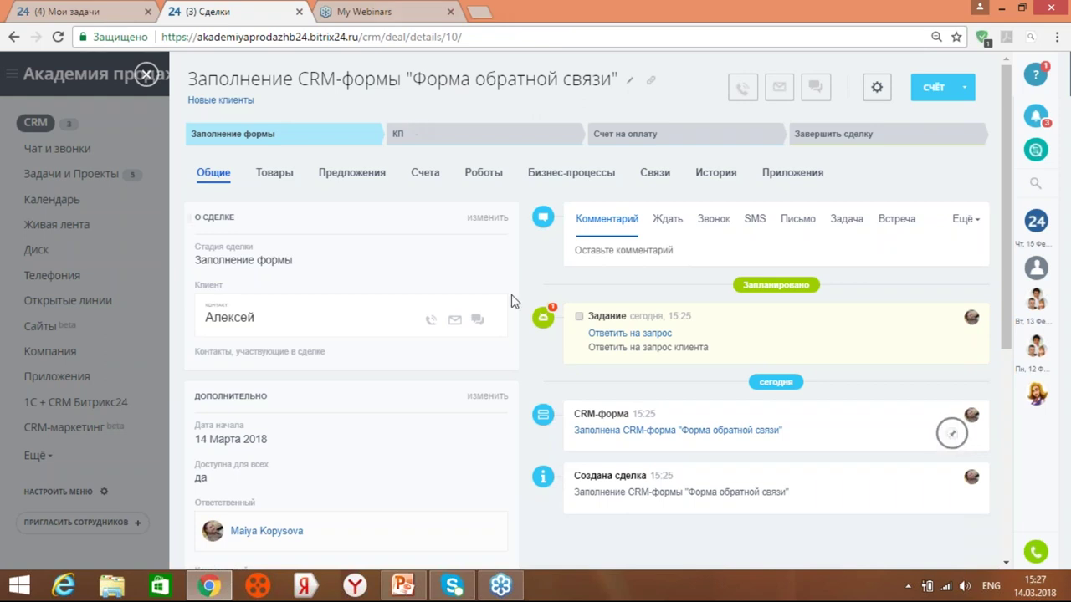
# Mark the deal's planned "Ответить на запрос" activity as completed and return to the deals board.
pyautogui.click(578, 317)
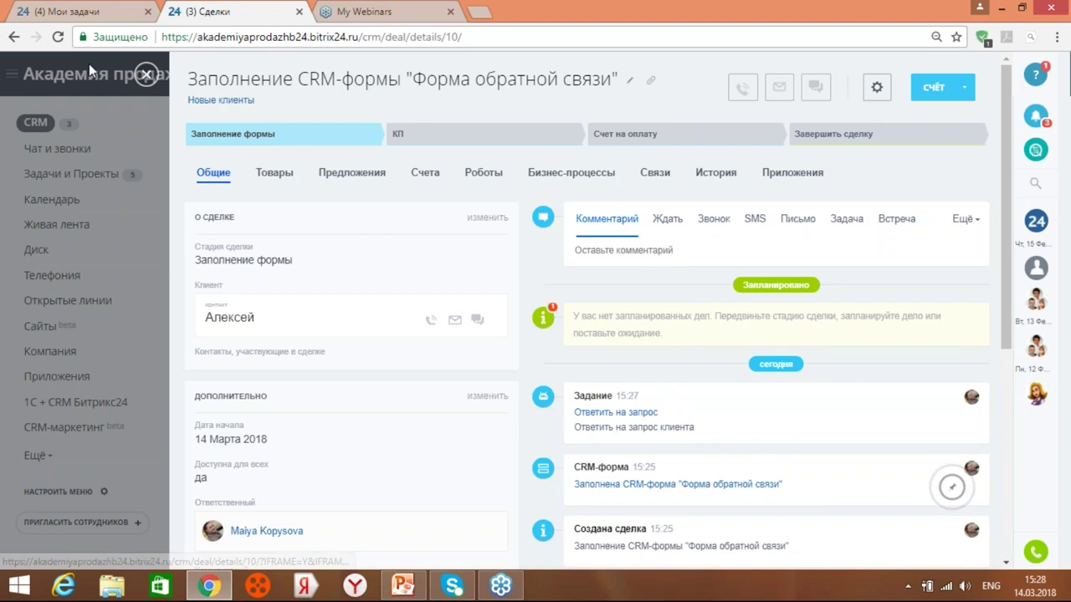
pyautogui.click(147, 75)
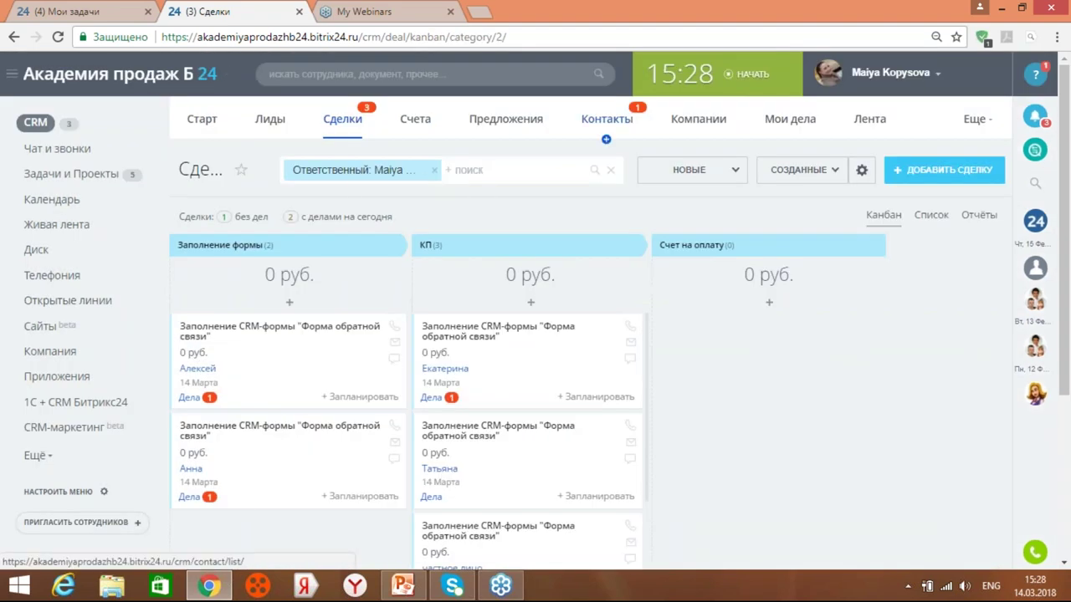
# Look through the CRM start page's analytics, from communication load and manager counters to the sales plan.
pyautogui.click(204, 120)
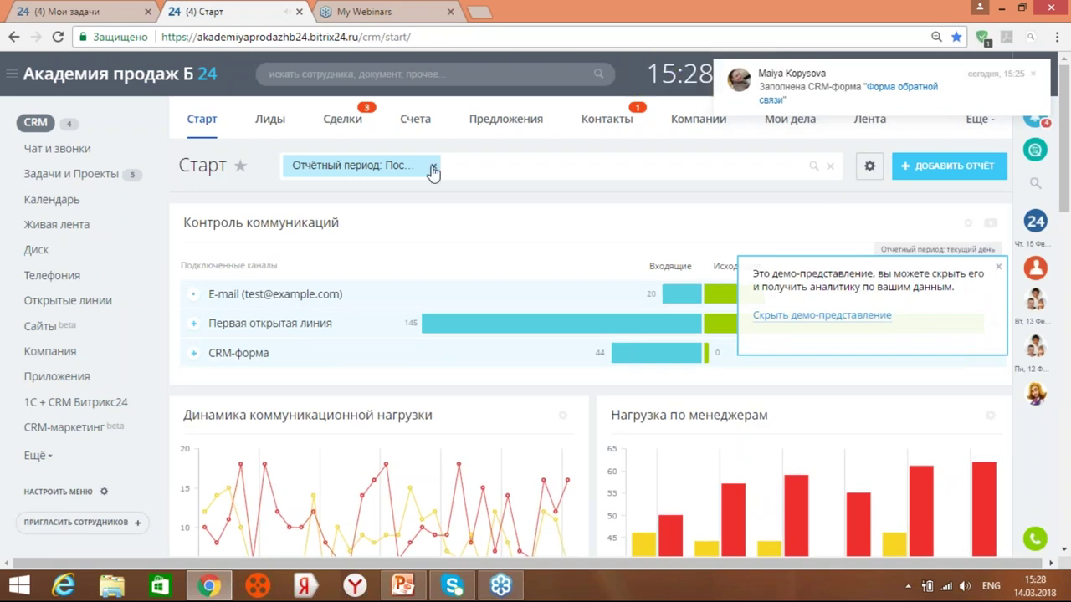
pyautogui.scroll(-15, 536, 301)
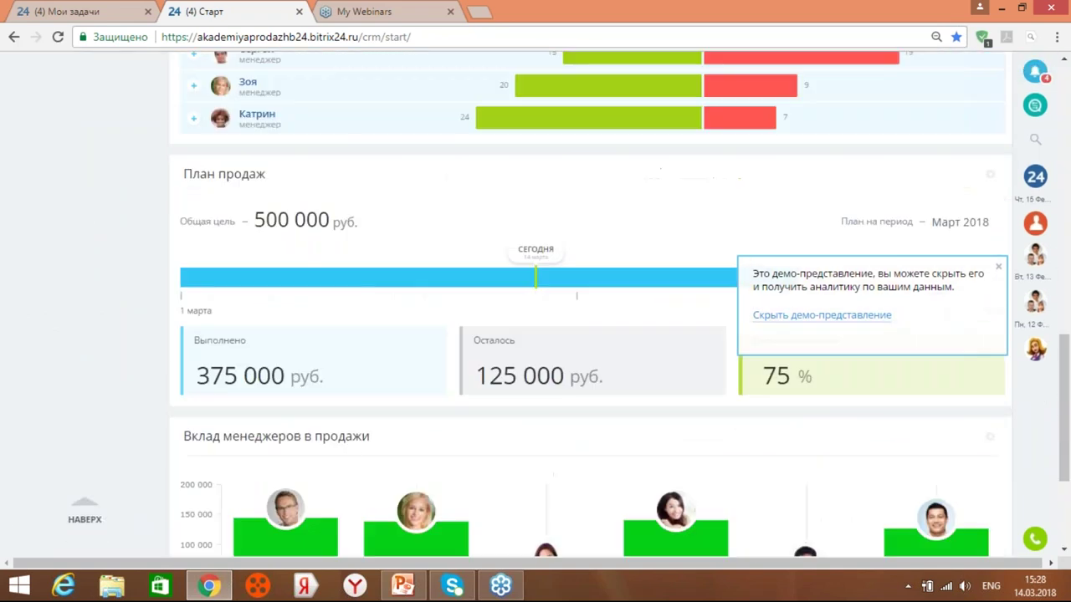
pyautogui.press('Home')
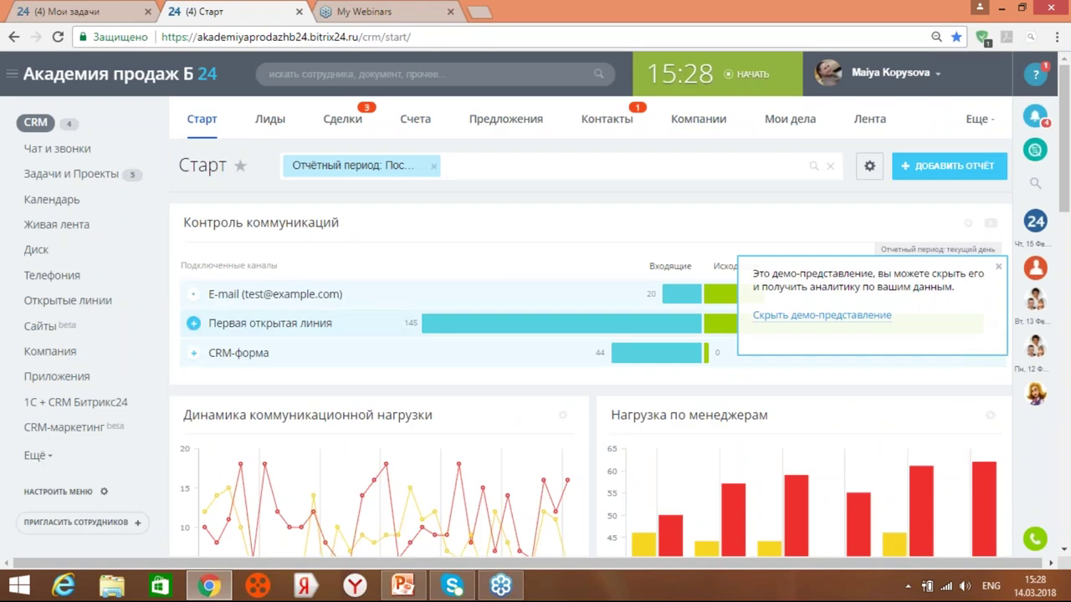
pyautogui.scroll(-1, 536, 304)
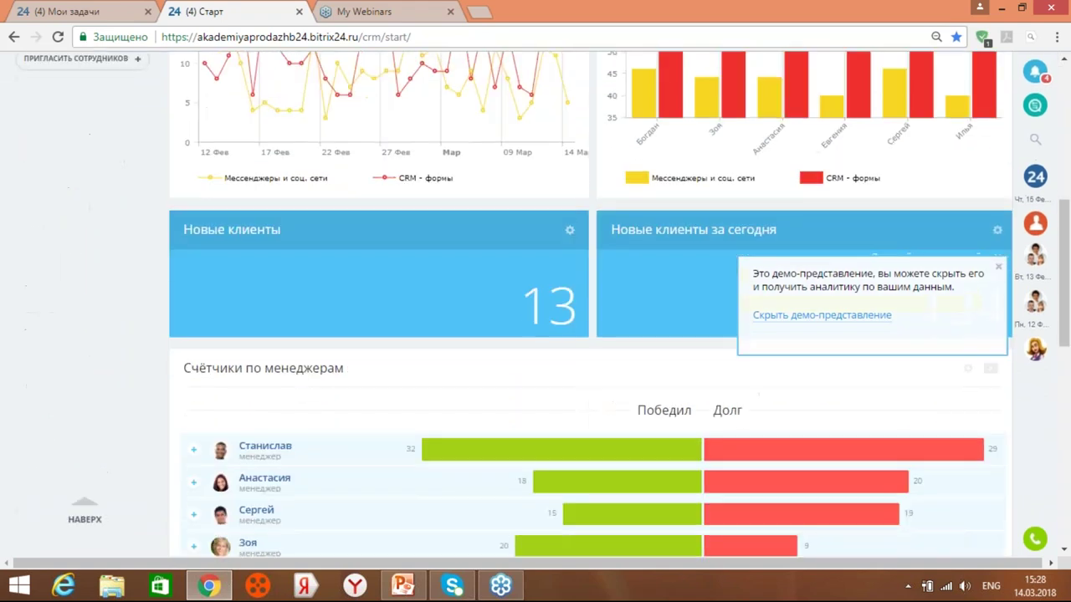
pyautogui.scroll(-8, 535, 304)
pyautogui.scroll(7, 535, 305)
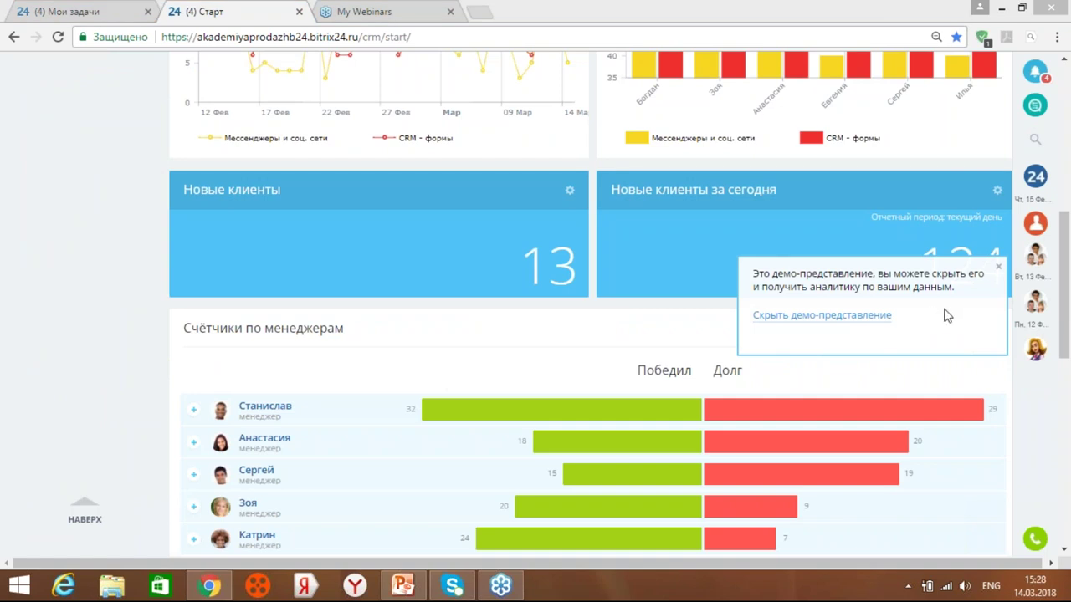
pyautogui.click(191, 248)
pyautogui.scroll(6, 191, 248)
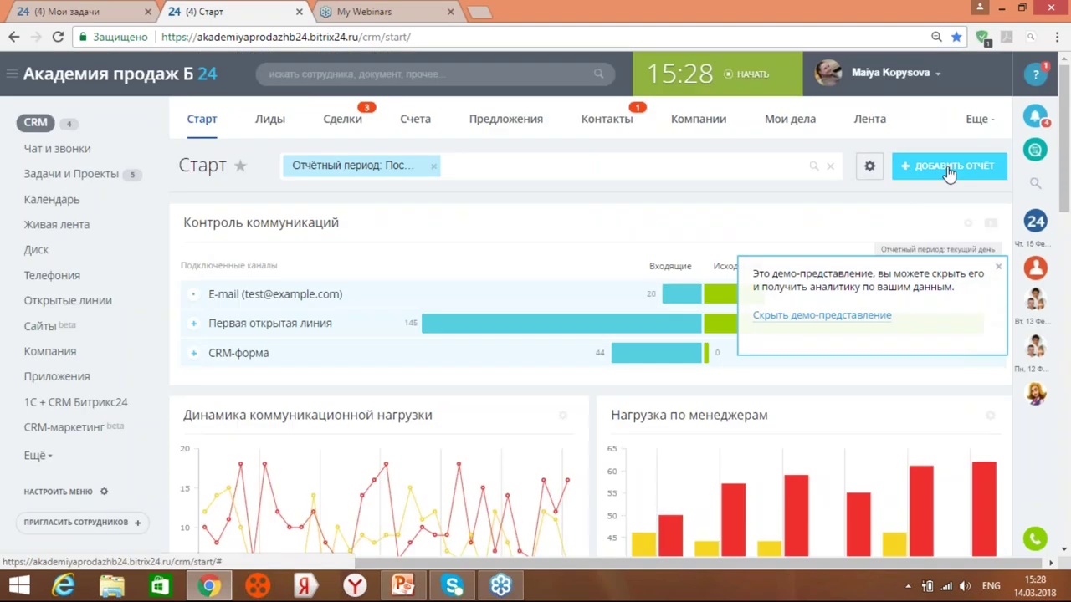
# Add a "Число" report for "Дело" and set its reporting period to "Текущий месяц".
pyautogui.click(949, 168)
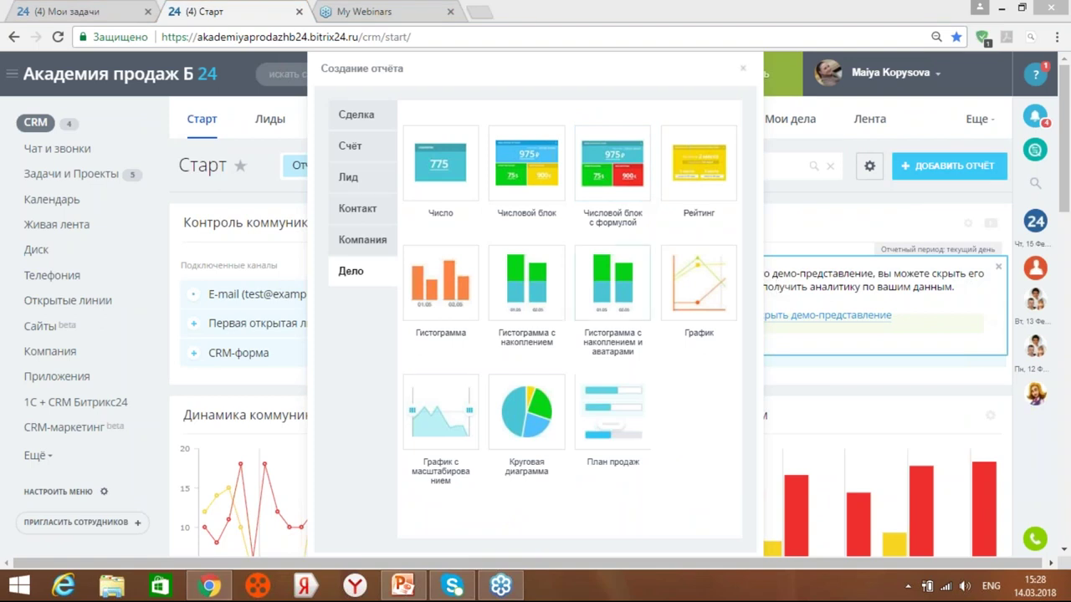
pyautogui.click(448, 157)
pyautogui.click(365, 248)
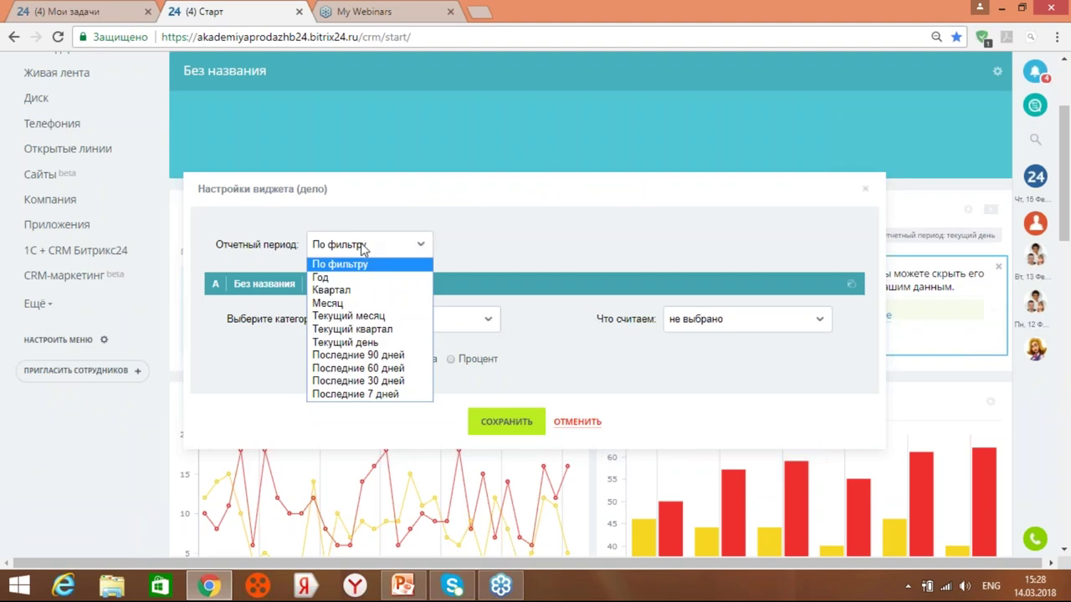
pyautogui.click(353, 316)
# Set the widget's category to "CRM-форма (все типы)" and its counted value to "Количество дел", and save it.
pyautogui.click(353, 322)
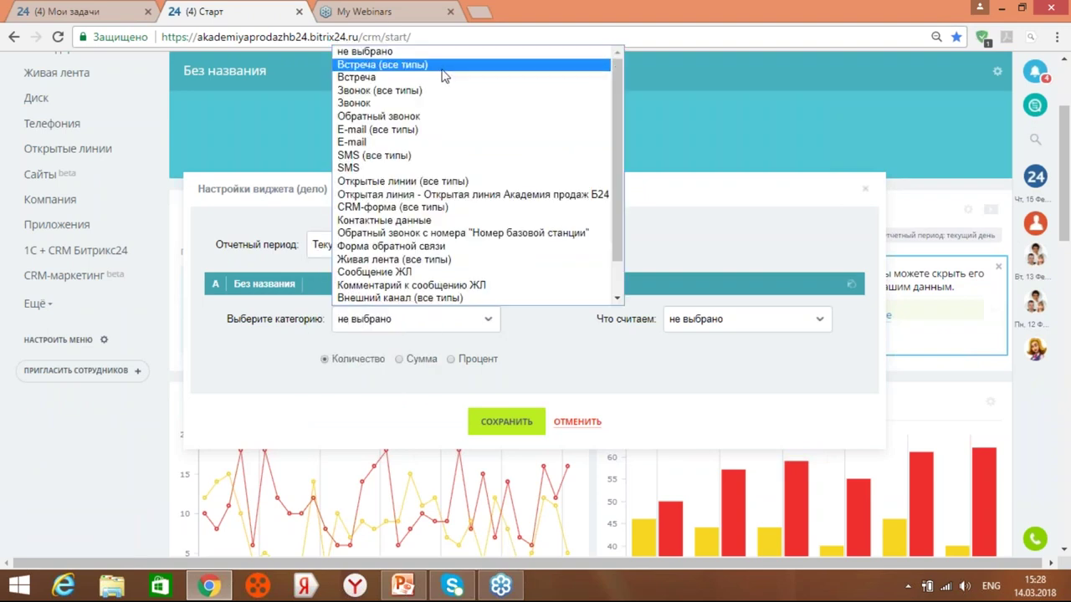
pyautogui.click(410, 209)
pyautogui.click(701, 320)
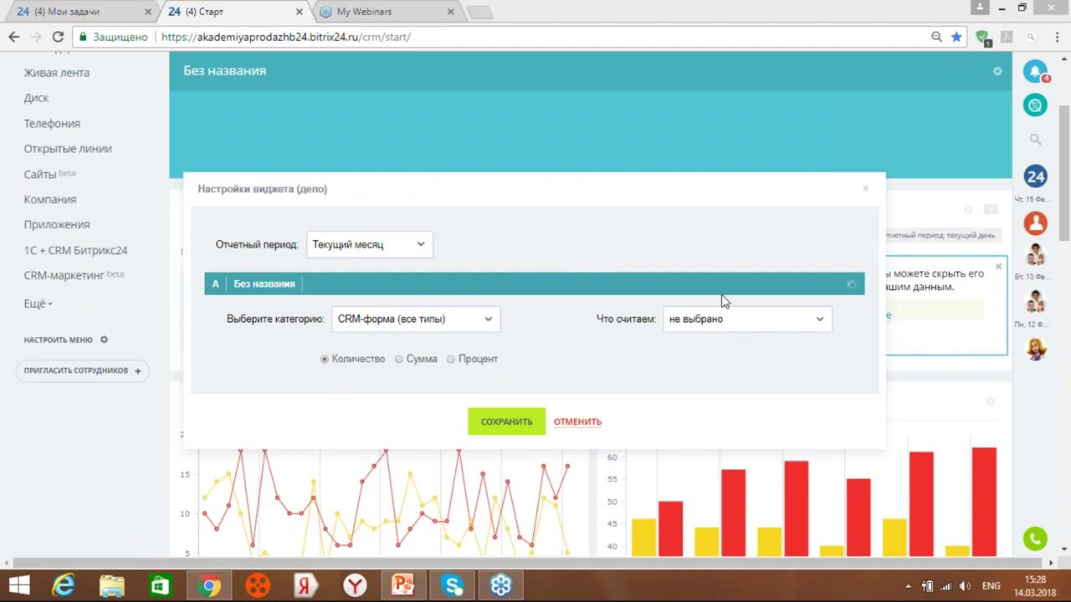
pyautogui.click(709, 323)
pyautogui.click(716, 354)
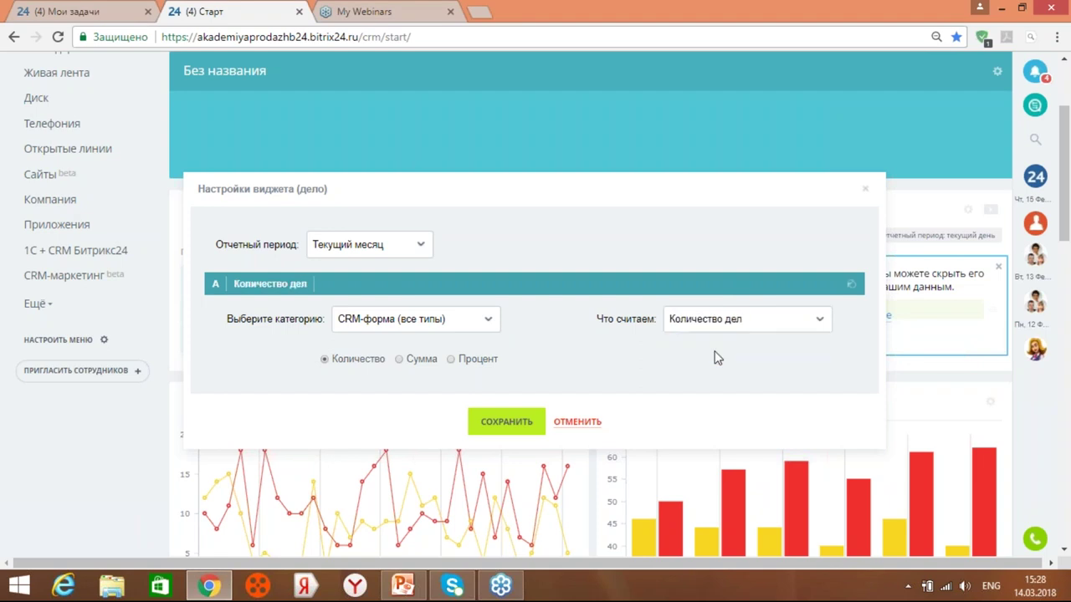
pyautogui.click(522, 424)
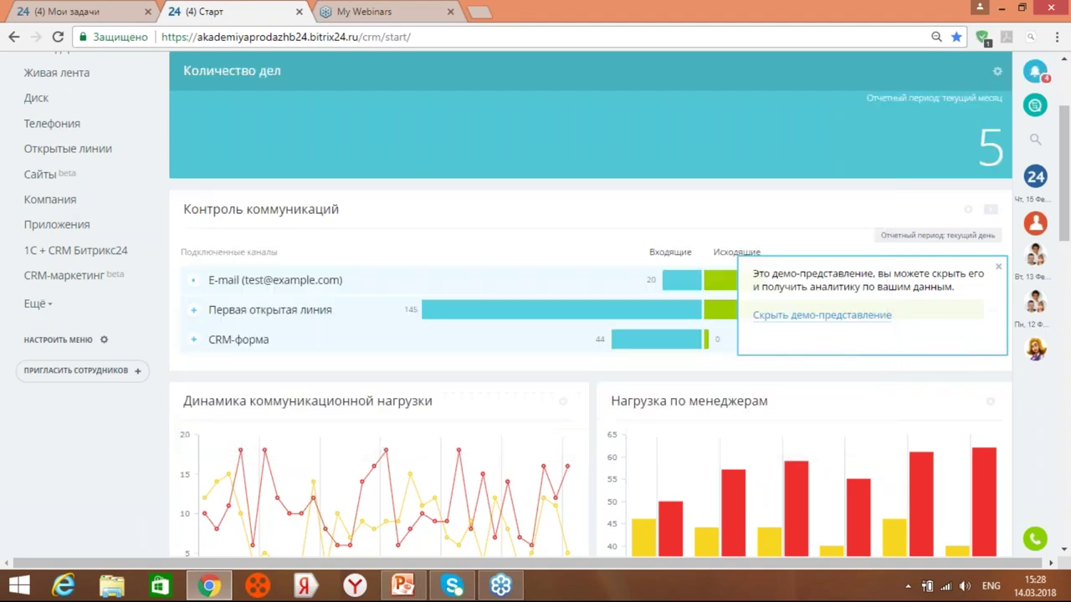
# Examine the new "Количество дел" widget alongside the other reports on the CRM start page.
pyautogui.scroll(2, 522, 236)
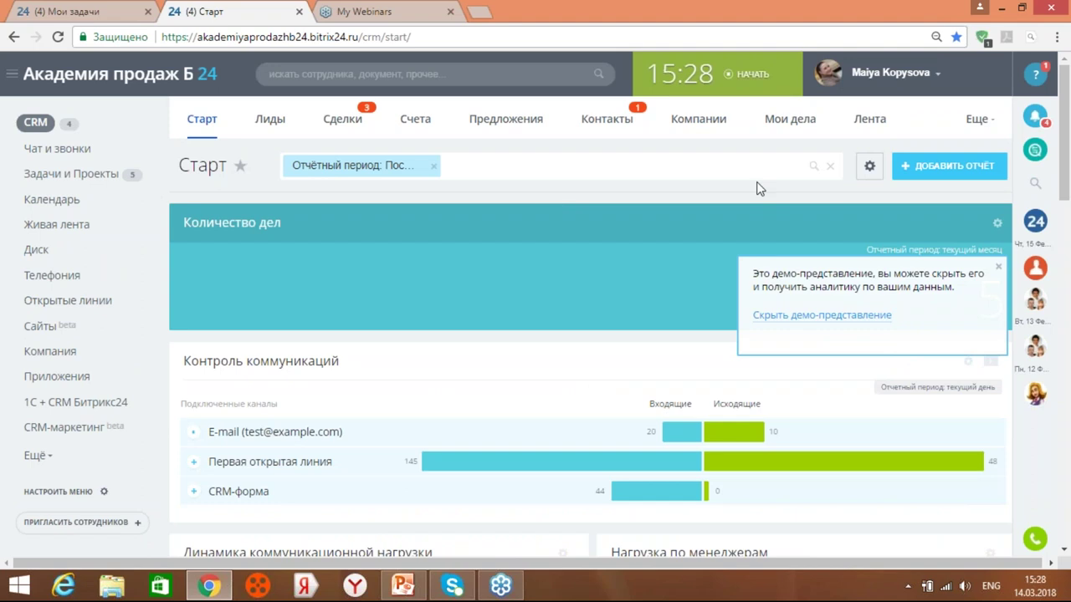
pyautogui.scroll(-3, 595, 285)
pyautogui.scroll(2, 595, 288)
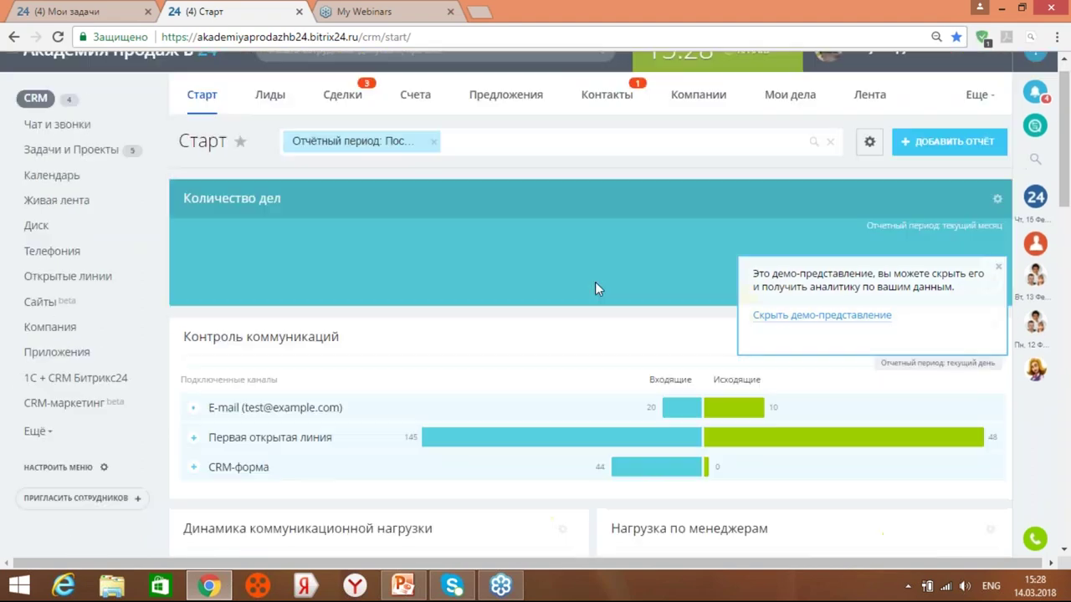
pyautogui.scroll(-3, 595, 288)
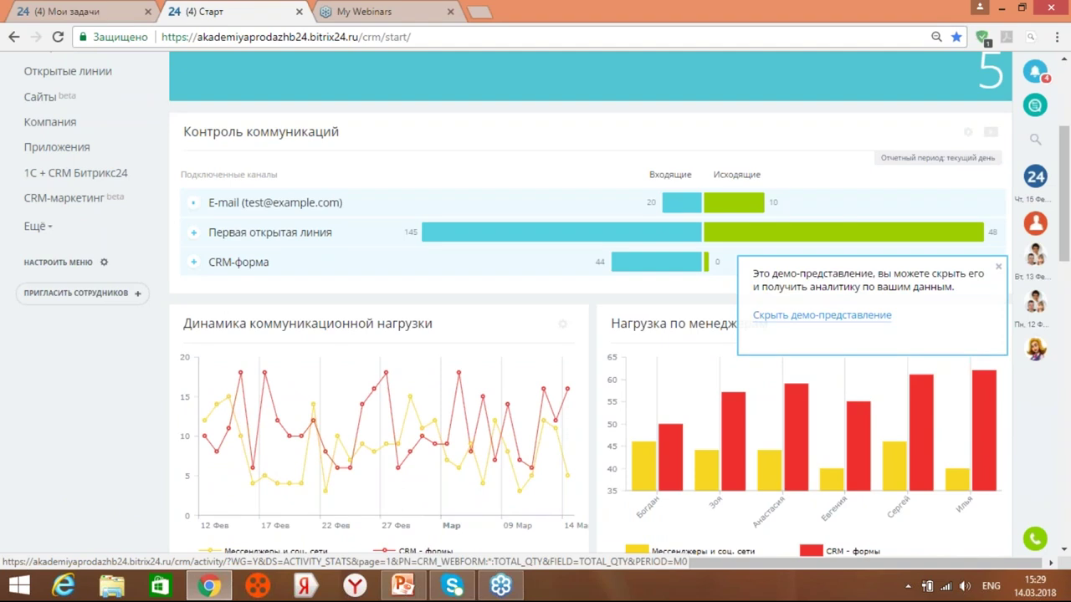
pyautogui.scroll(3, 536, 335)
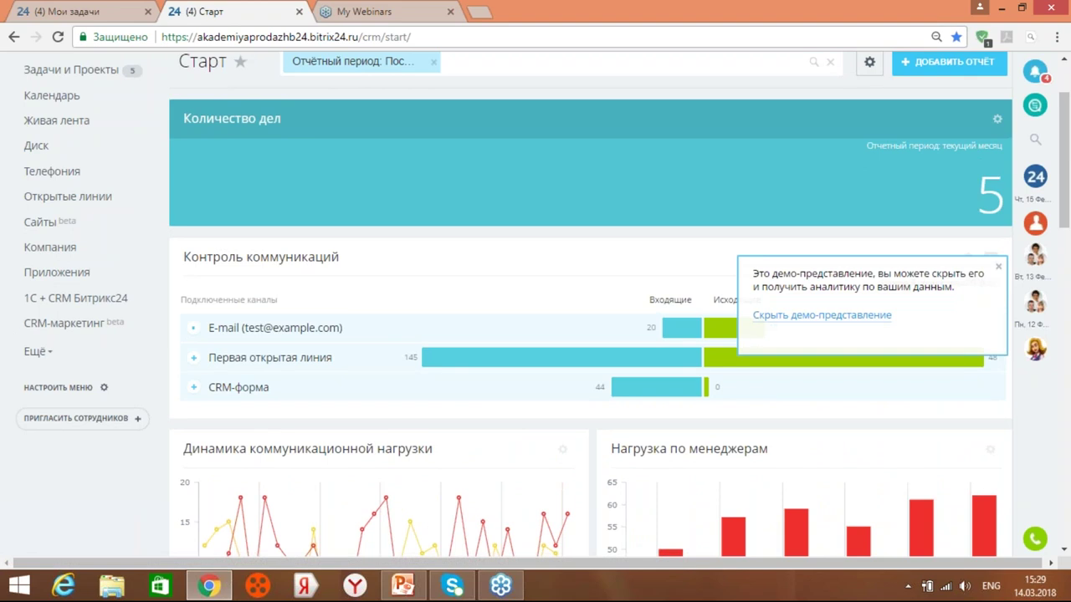
pyautogui.scroll(2, 535, 334)
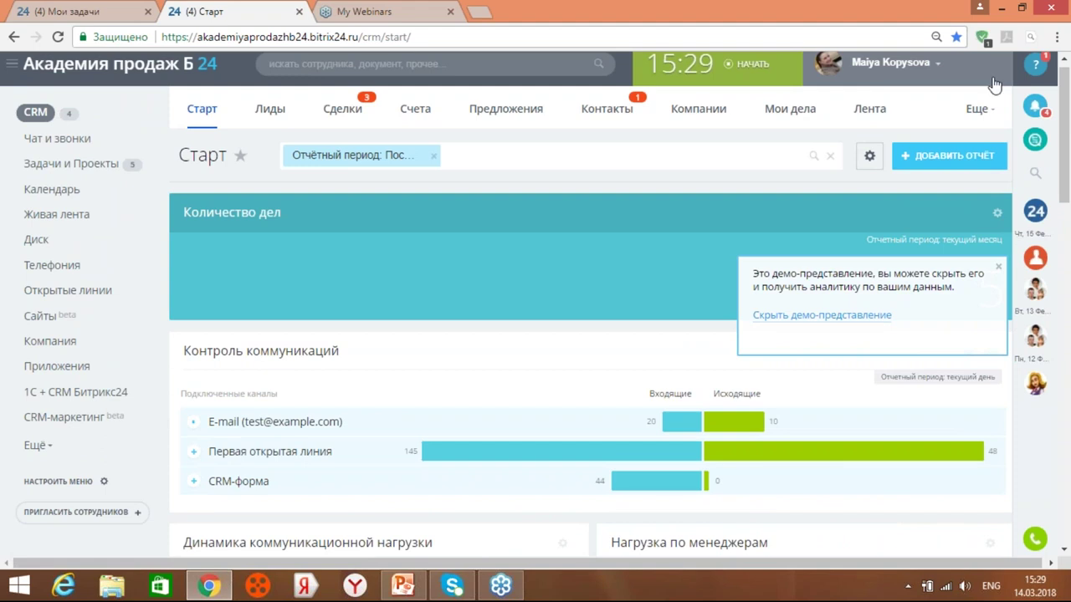
# Open the CRM deals board in the tasks tab and move the first "Заполнение формы" deal to the "КП" stage.
pyautogui.click(49, 12)
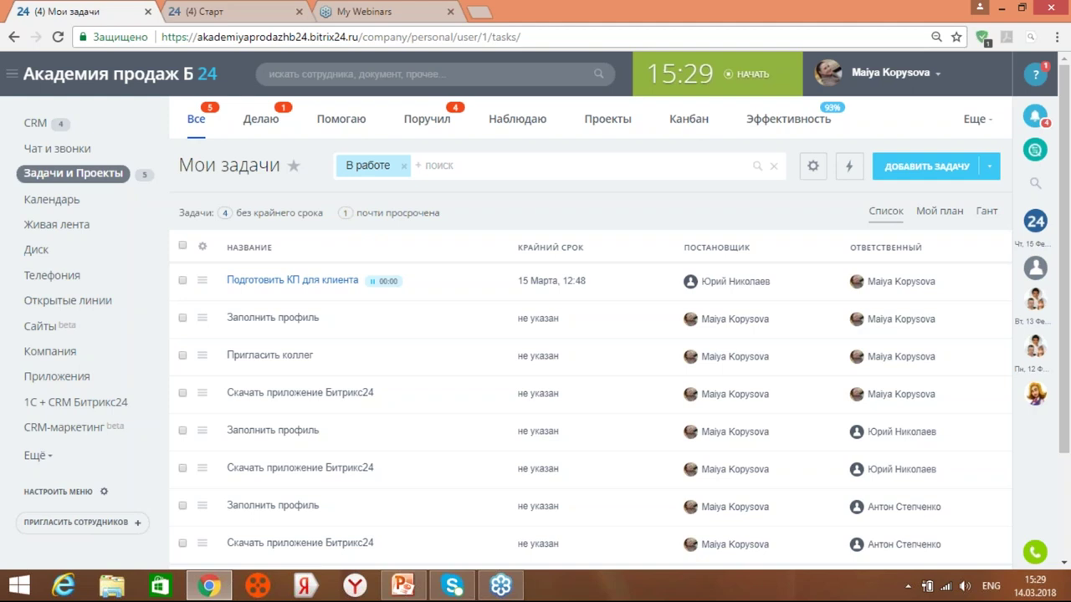
pyautogui.click(45, 135)
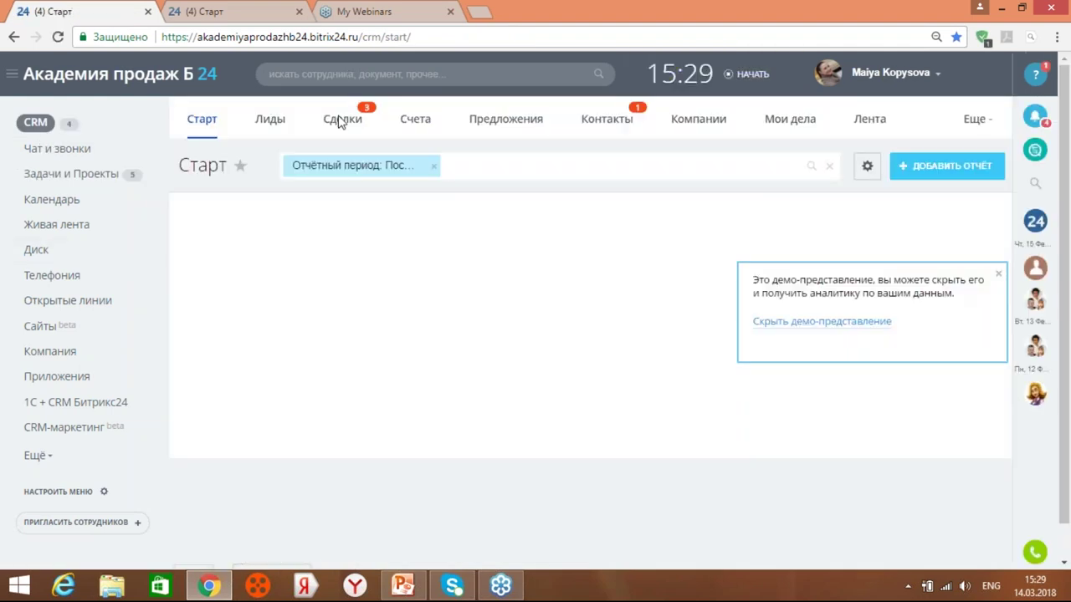
pyautogui.click(342, 119)
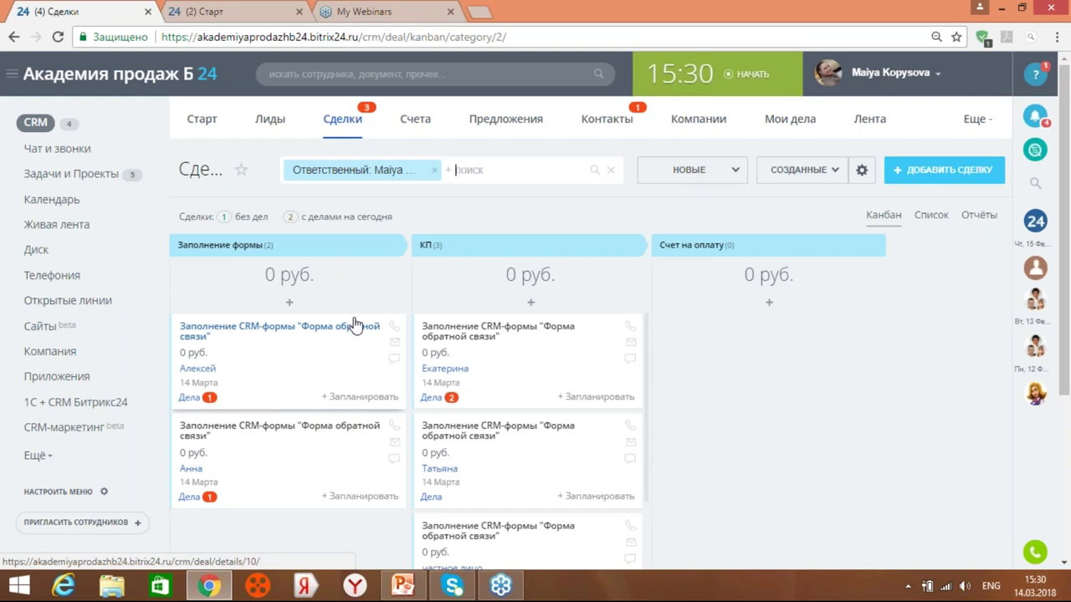
pyautogui.moveTo(337, 334); pyautogui.dragTo(440, 281)
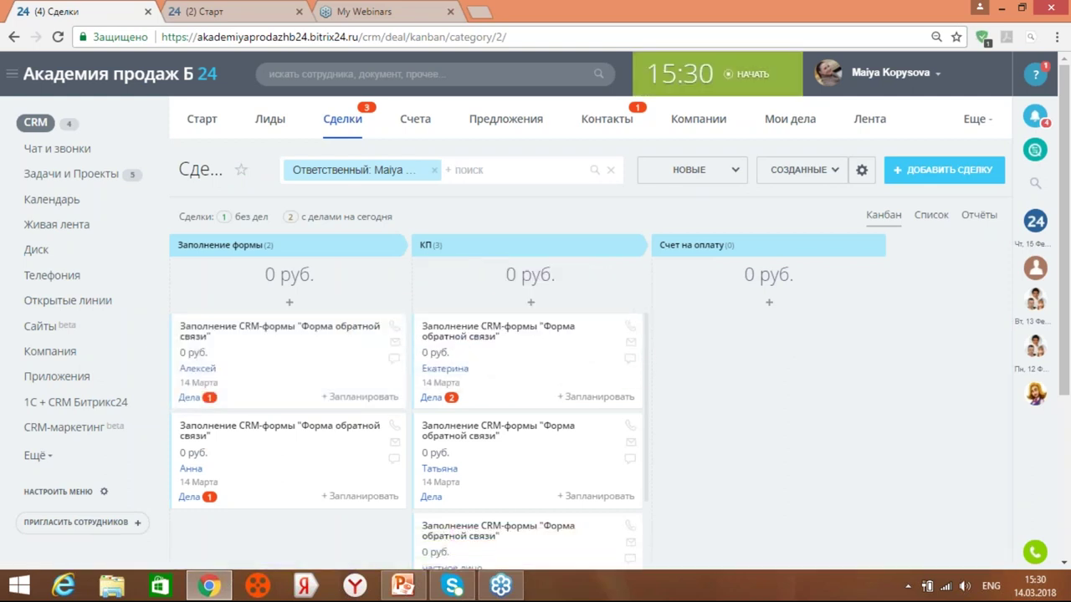
pyautogui.moveTo(187, 331); pyautogui.dragTo(530, 309)
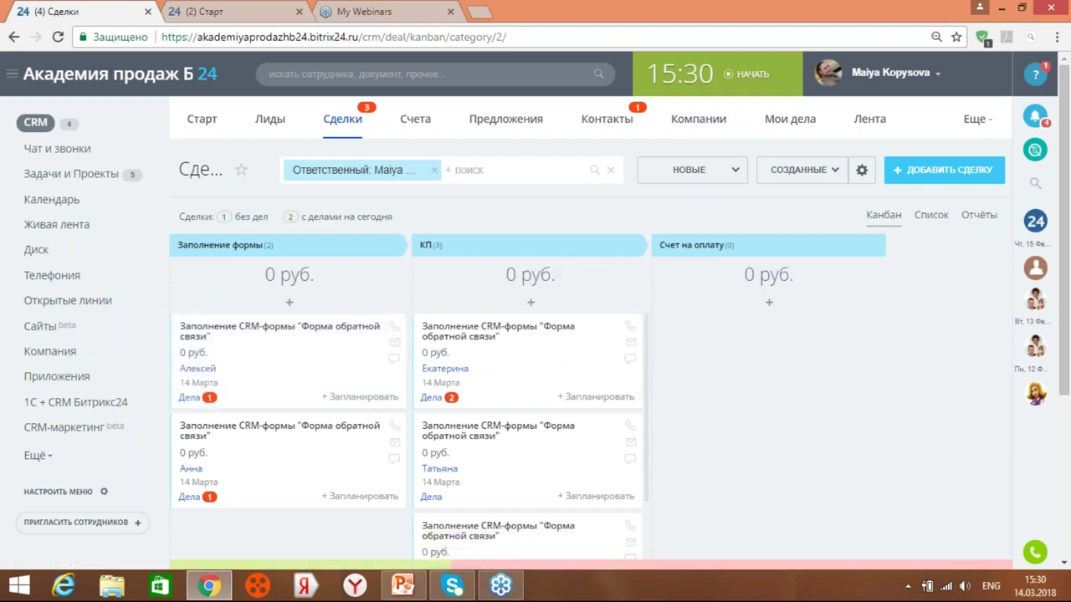
pyautogui.moveTo(326, 335); pyautogui.dragTo(485, 351)
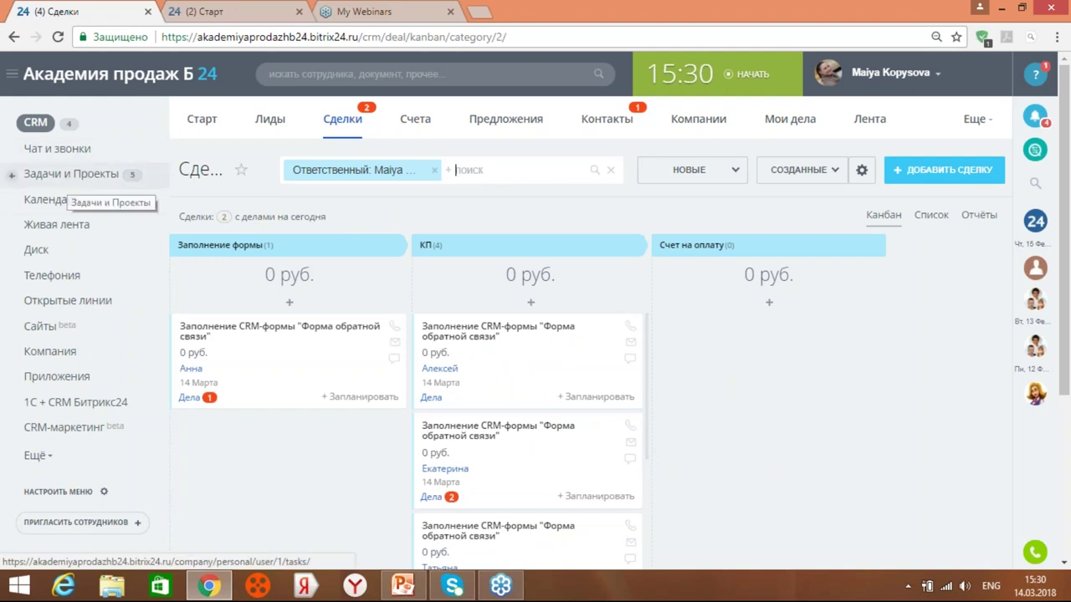
# Check the task list for the "Подготовить КП для клиента" task and return to the deals board.
pyautogui.click(70, 174)
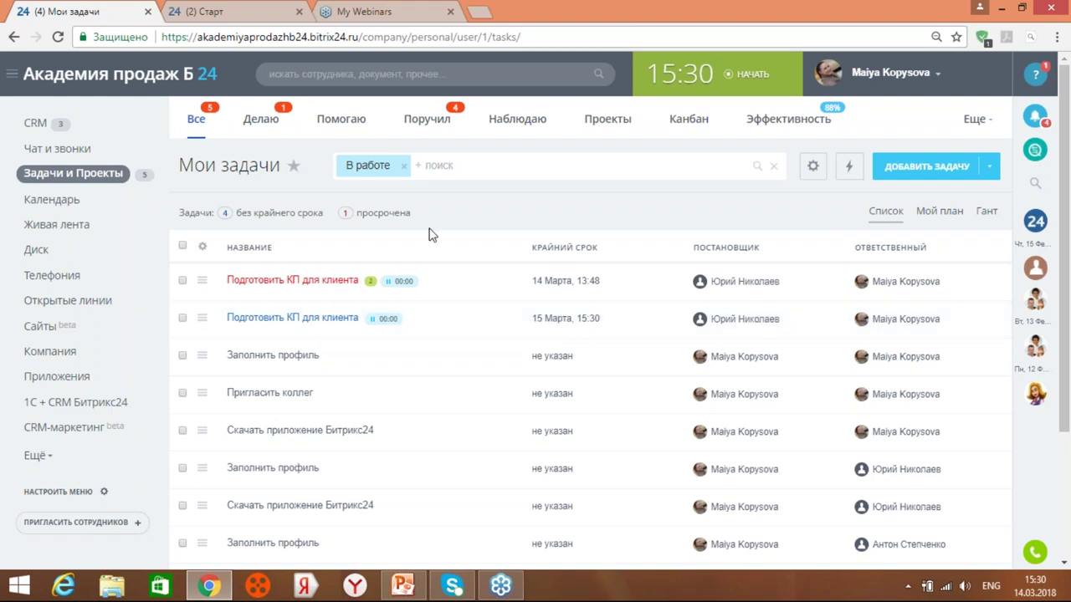
pyautogui.click(35, 123)
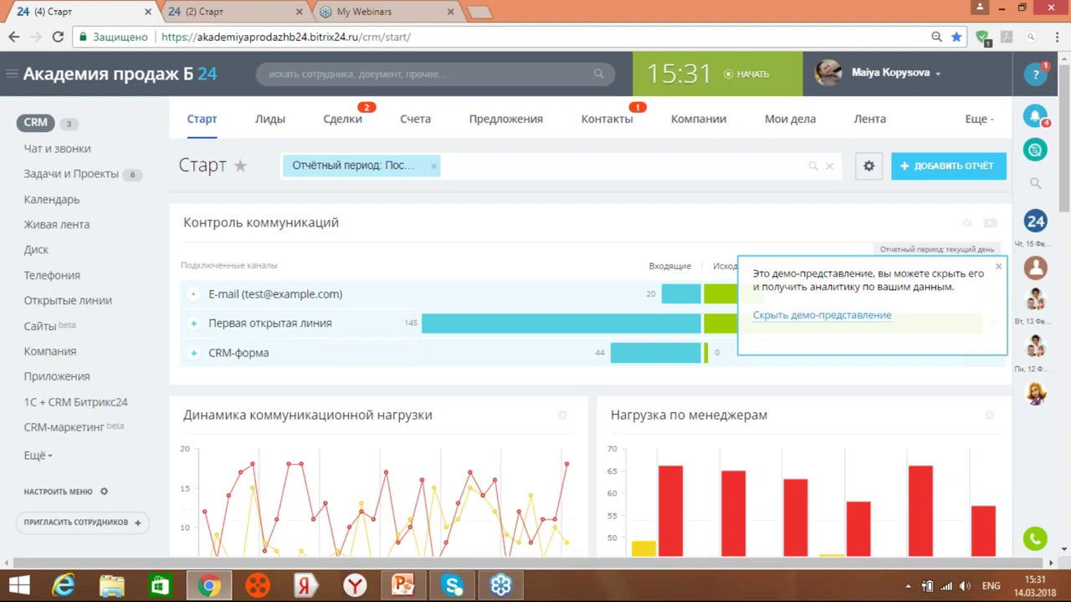
pyautogui.click(342, 119)
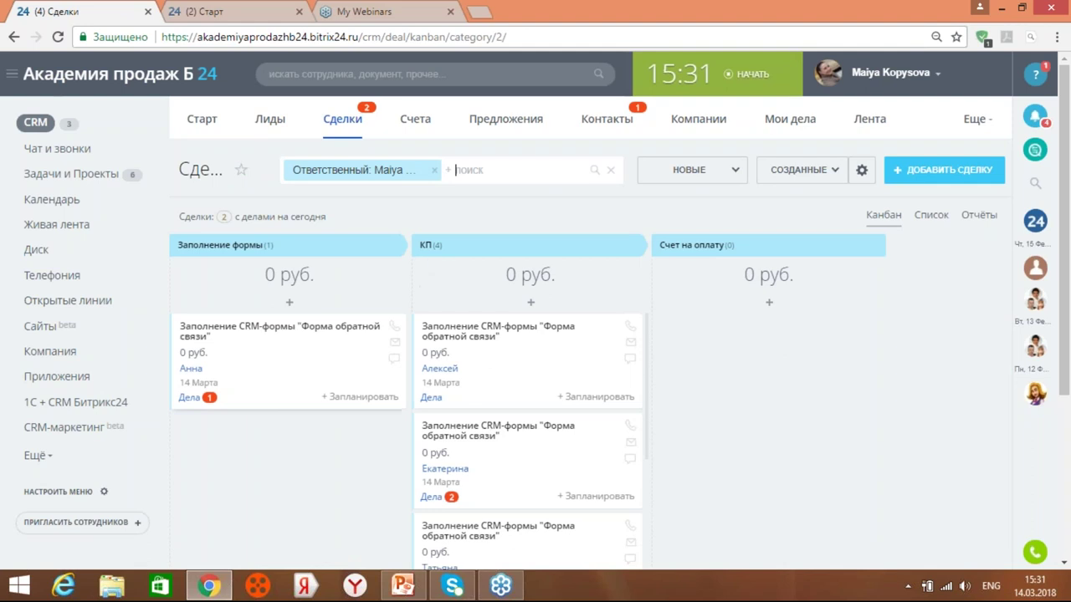
# Open the remaining "Заполнение формы" deal's robot setup and bring up the settings of its "Задание" robot.
pyautogui.click(298, 331)
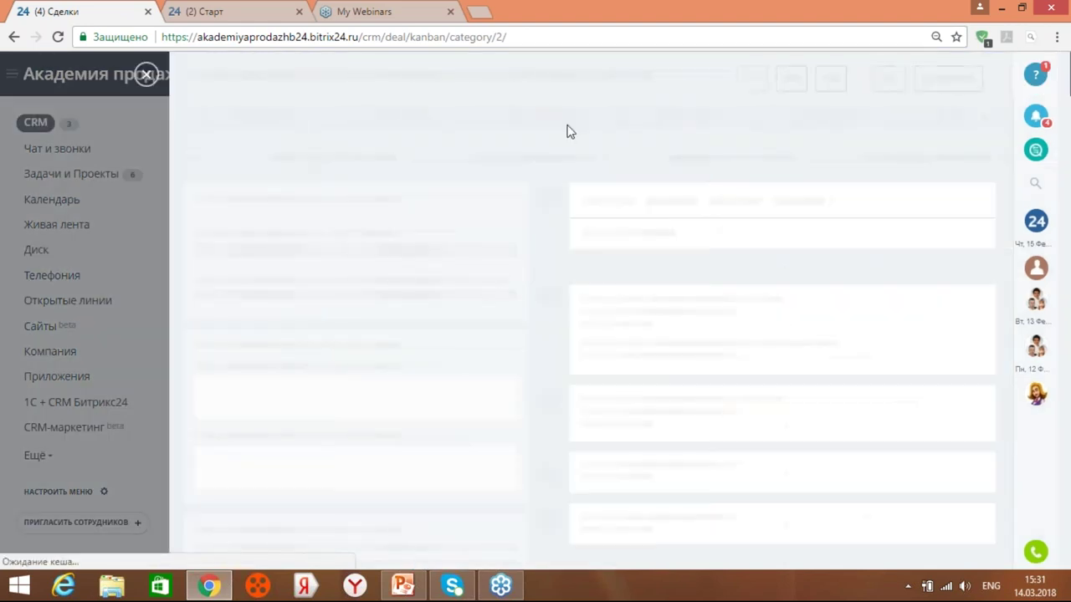
pyautogui.click(484, 173)
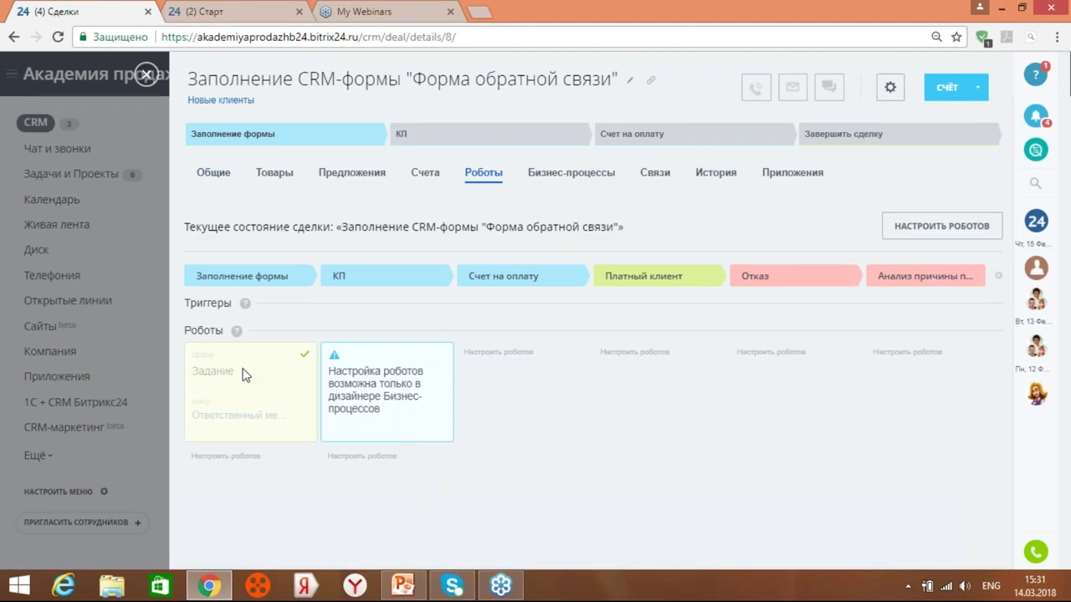
pyautogui.click(226, 455)
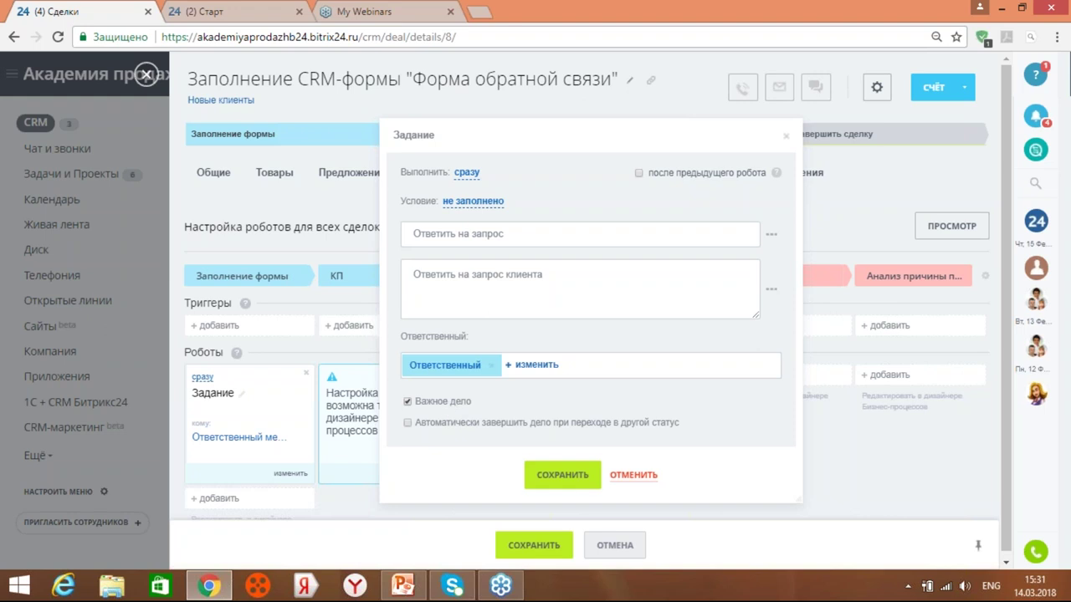
# Save the "Задание" robot settings and open the "КП" stage's robot in the business process designer, leaving the deal page without saving.
pyautogui.click(556, 476)
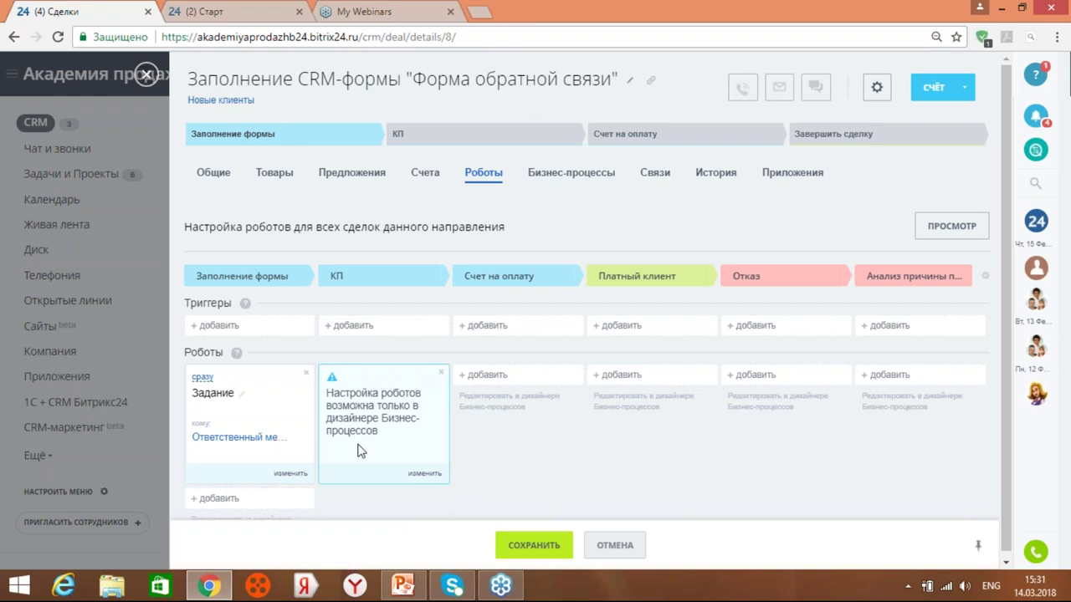
pyautogui.click(432, 474)
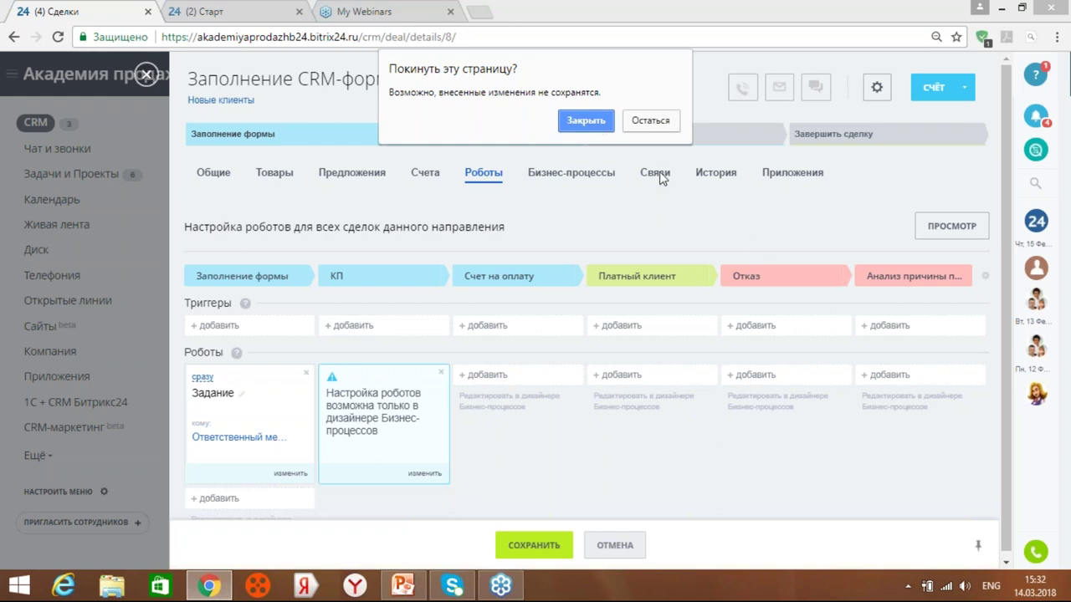
pyautogui.click(665, 119)
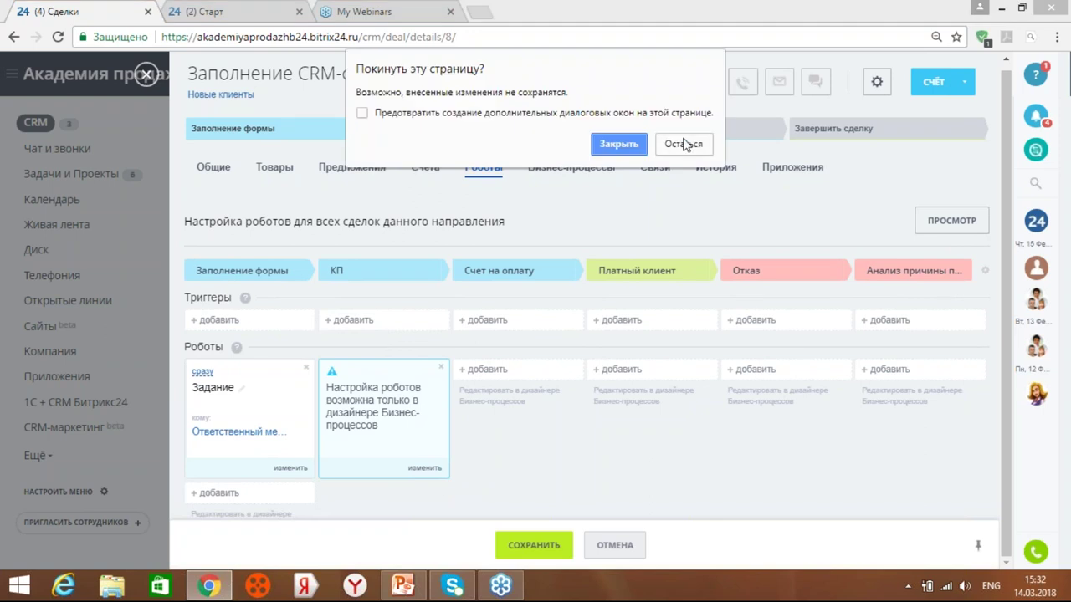
pyautogui.click(621, 145)
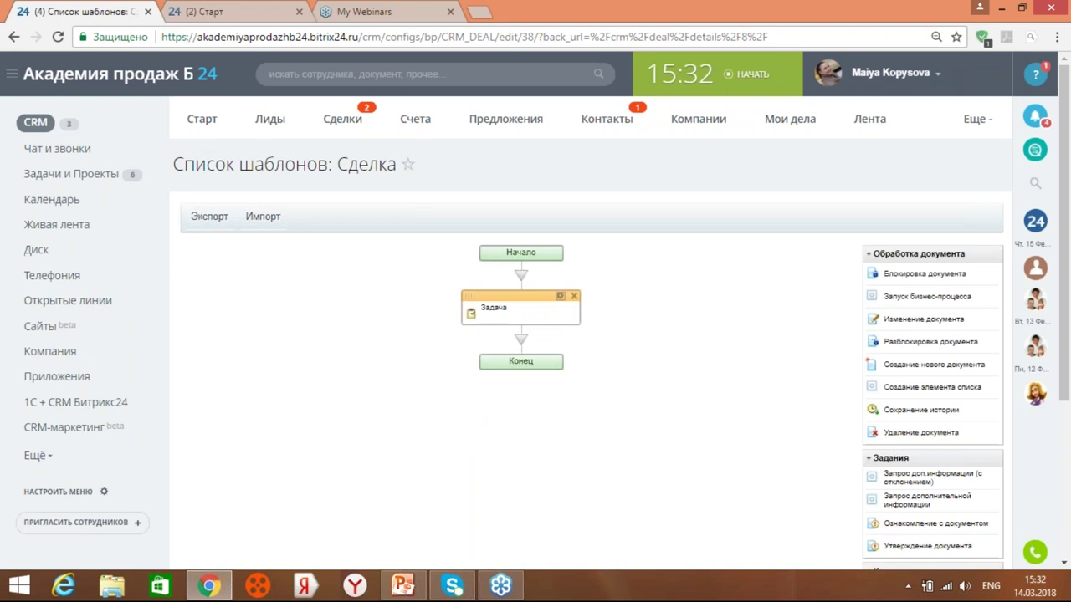
# Review all parameters of the "Задача" action in the deal process template, including the deadline and CRM link, and close them without saving.
pyautogui.click(559, 297)
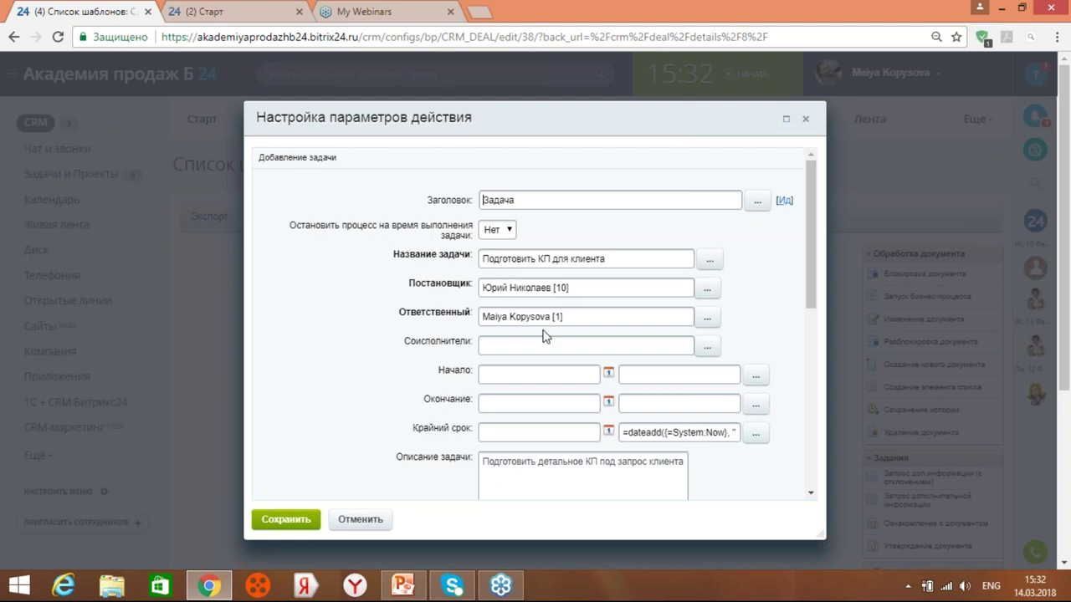
pyautogui.scroll(-4, 583, 289)
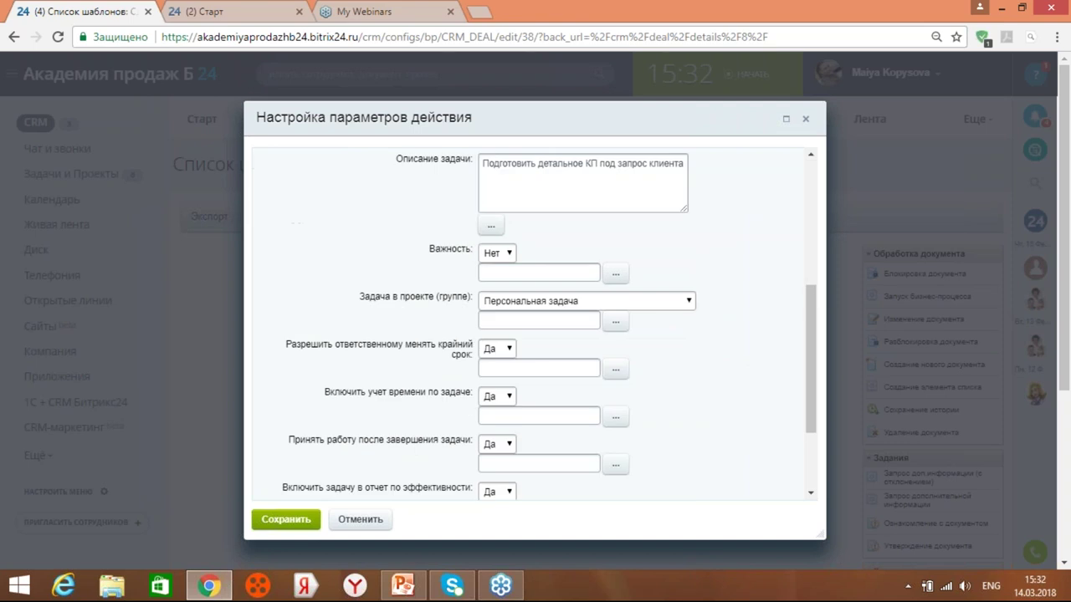
pyautogui.scroll(5, 583, 289)
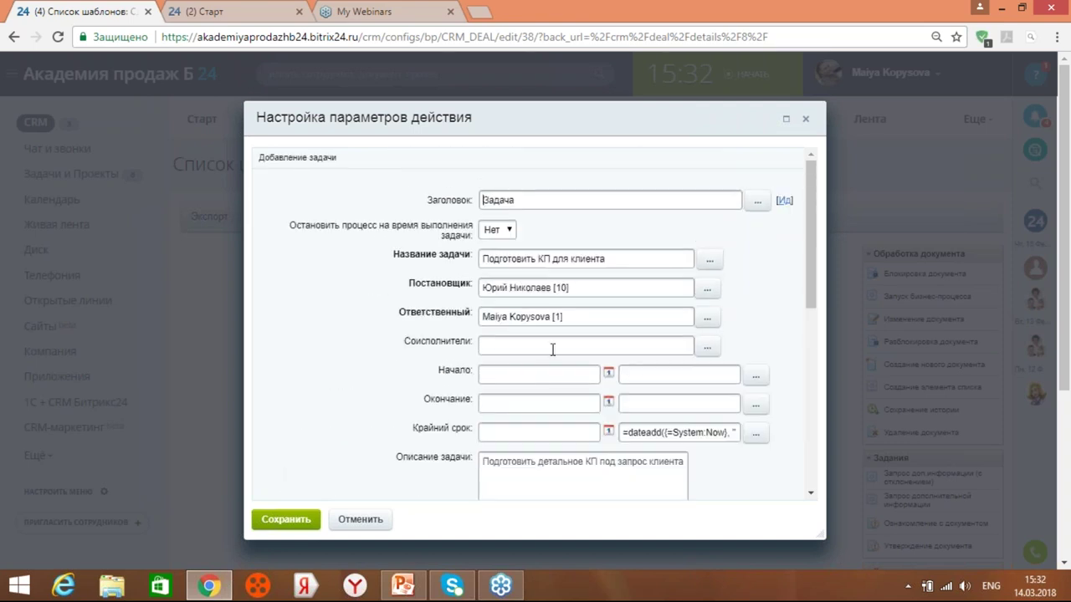
pyautogui.scroll(-4, 545, 371)
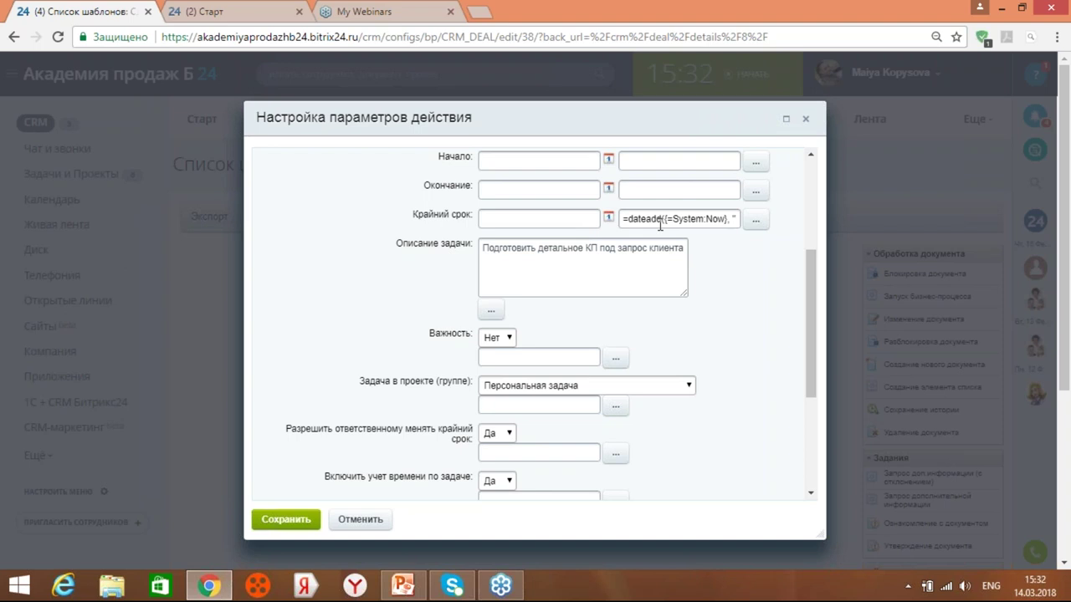
pyautogui.scroll(-5, 728, 226)
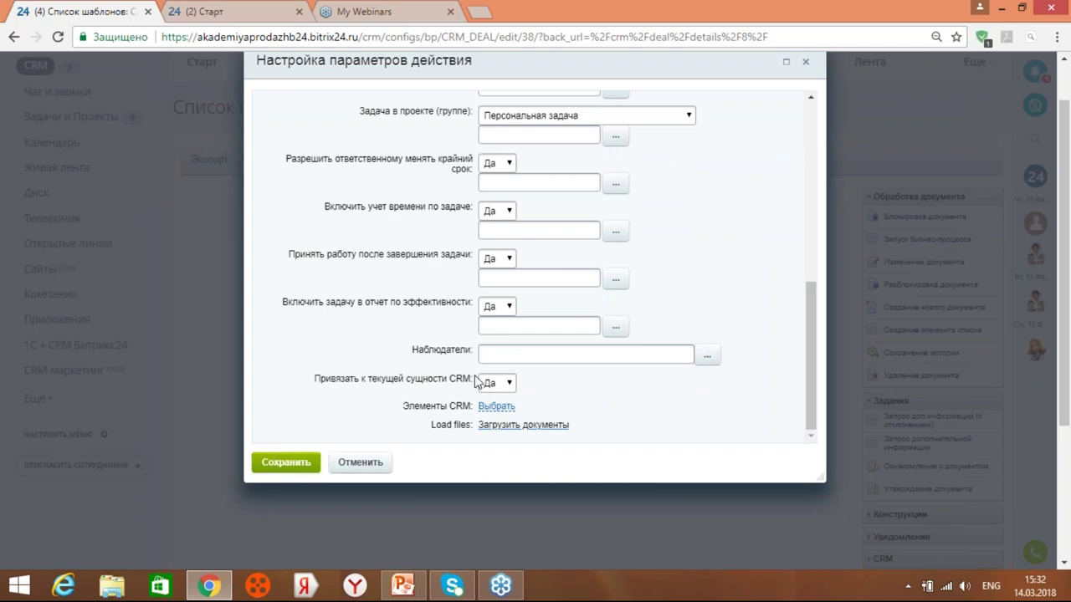
pyautogui.click(359, 465)
# Leave the process designer for the "Форма обратной связи" deal and open its robots overview.
pyautogui.scroll(-2, 583, 188)
pyautogui.click(247, 476)
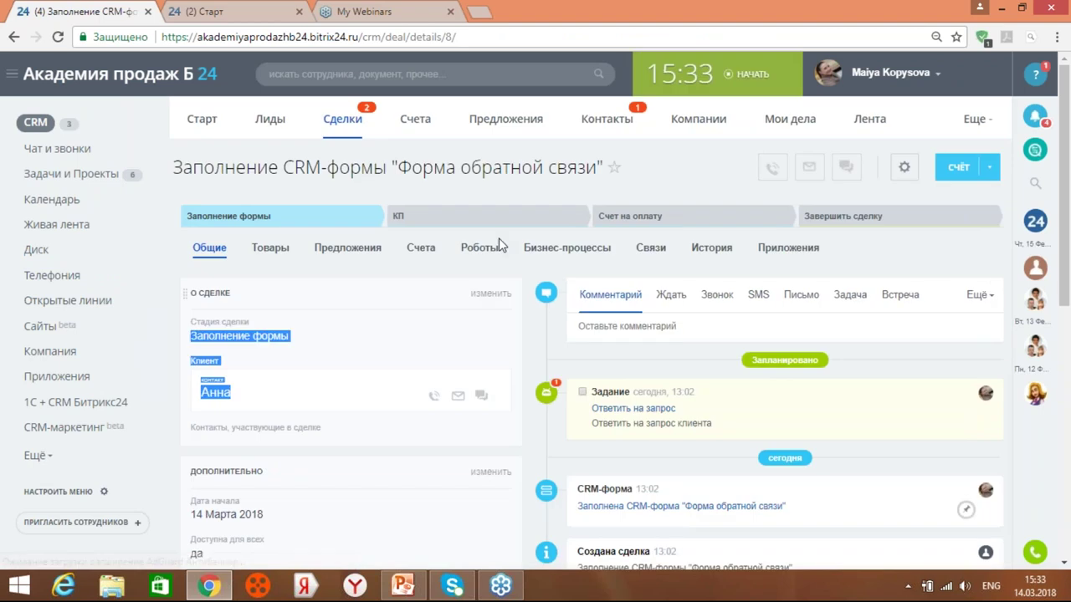
pyautogui.moveTo(500, 245); pyautogui.dragTo(521, 204)
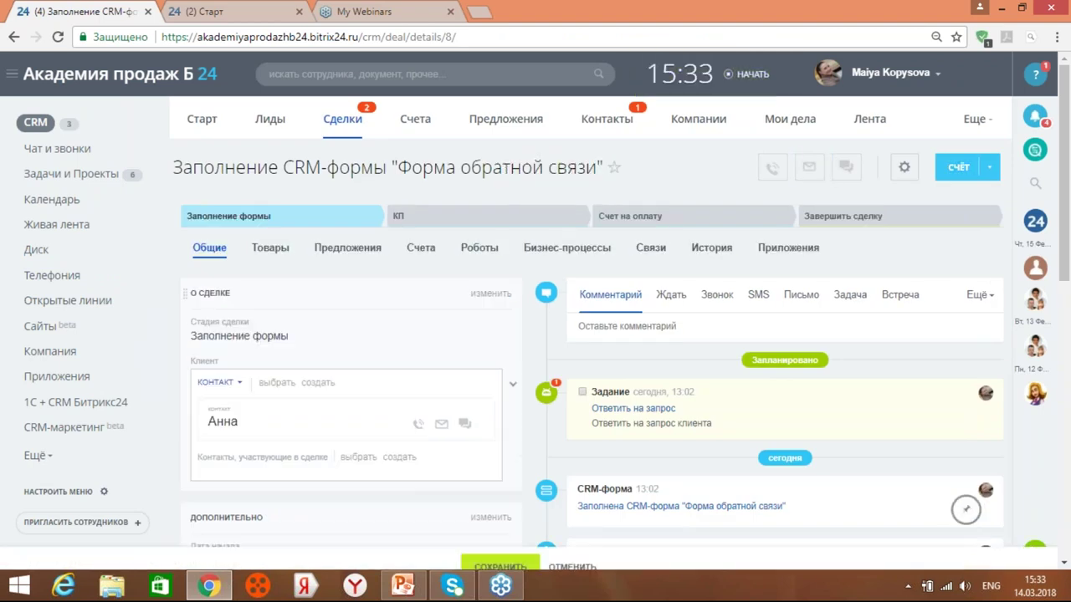
pyautogui.click(491, 251)
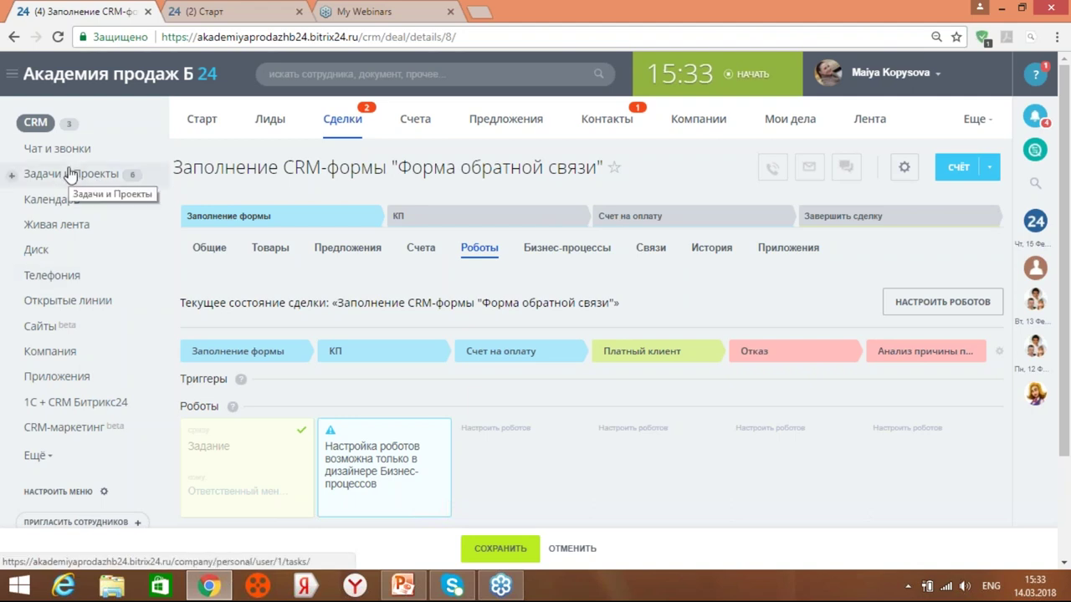
# Look through the complete list of current CRM activities in "Мои дела".
pyautogui.click(801, 128)
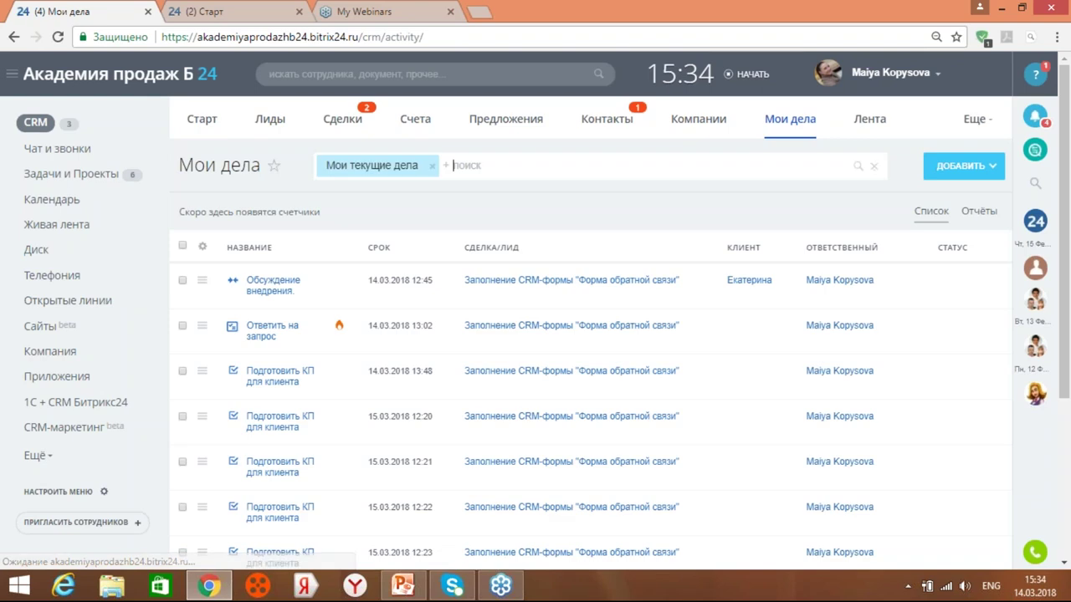
pyautogui.scroll(-3, 617, 473)
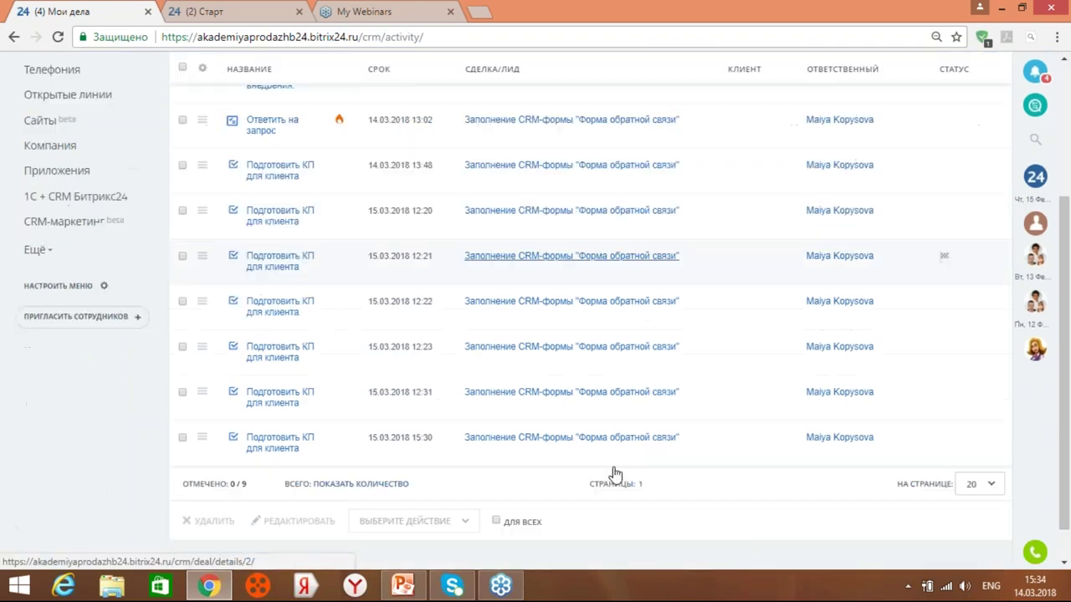
pyautogui.scroll(3, 617, 474)
# Open the activities summary report, hide its demo view and review the widgets down to the CRM form totals.
pyautogui.click(982, 214)
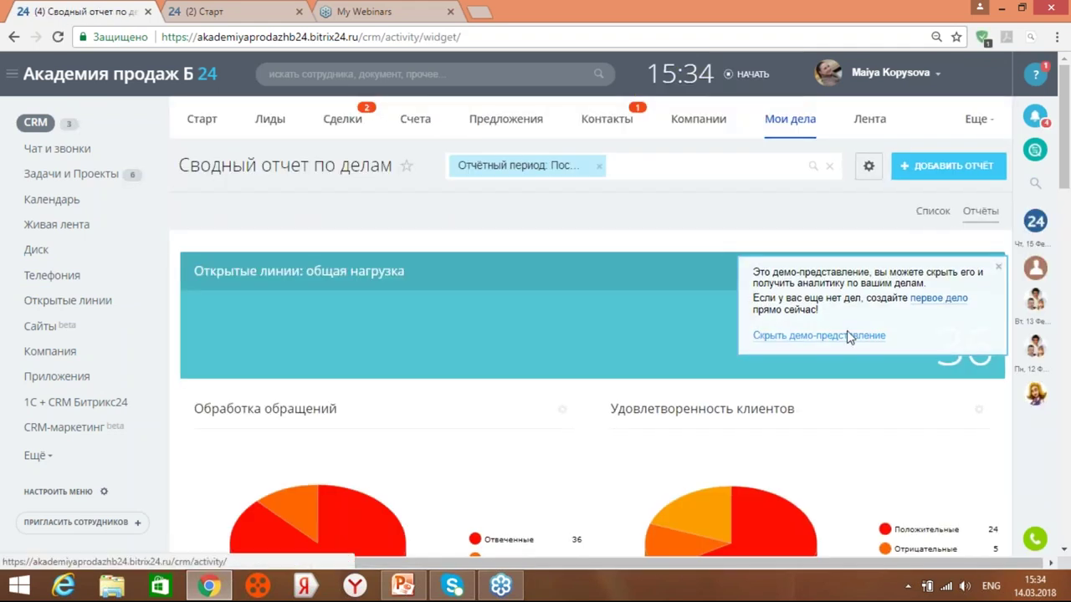
pyautogui.click(819, 335)
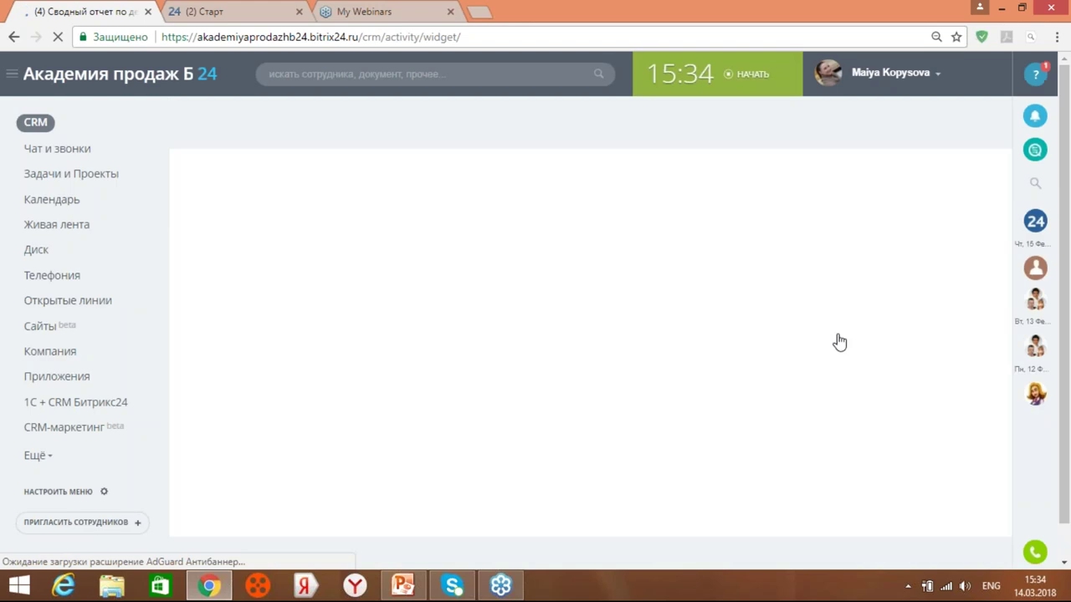
pyautogui.scroll(-4, 585, 301)
pyautogui.scroll(-5, 586, 302)
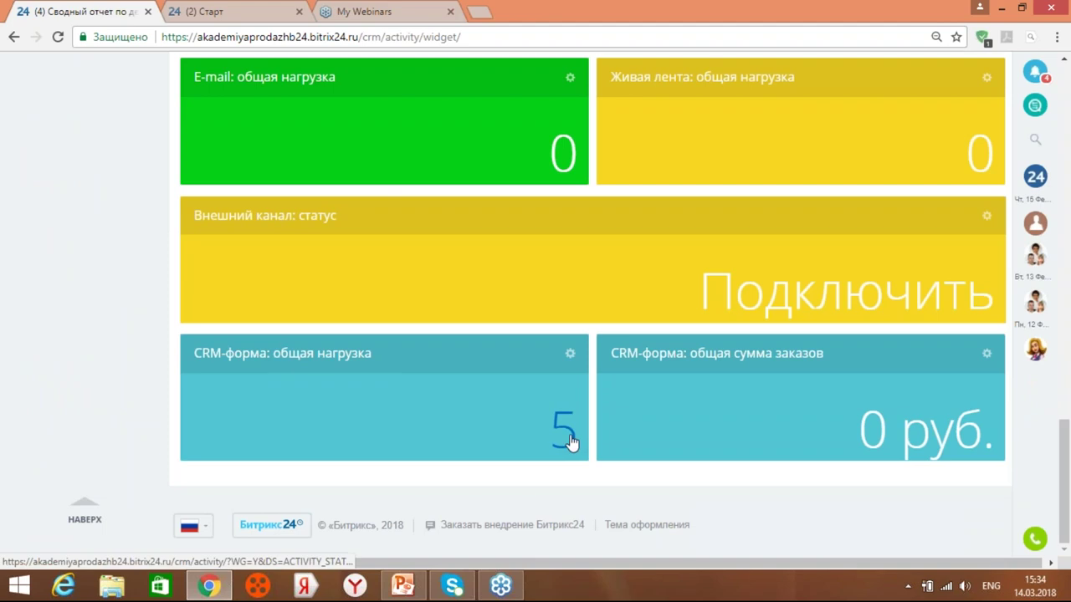
pyautogui.scroll(9, 501, 416)
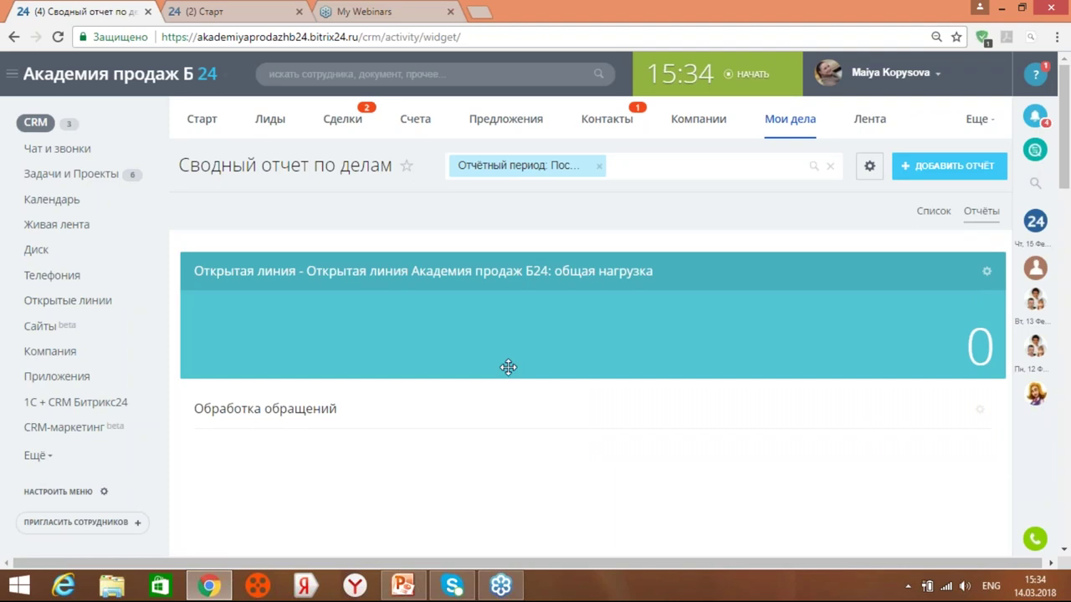
# Check the "Мои задачи" list and the "Эффективность" page, and inspect the overdue tasks behind "Замечаний к задачам".
pyautogui.click(35, 181)
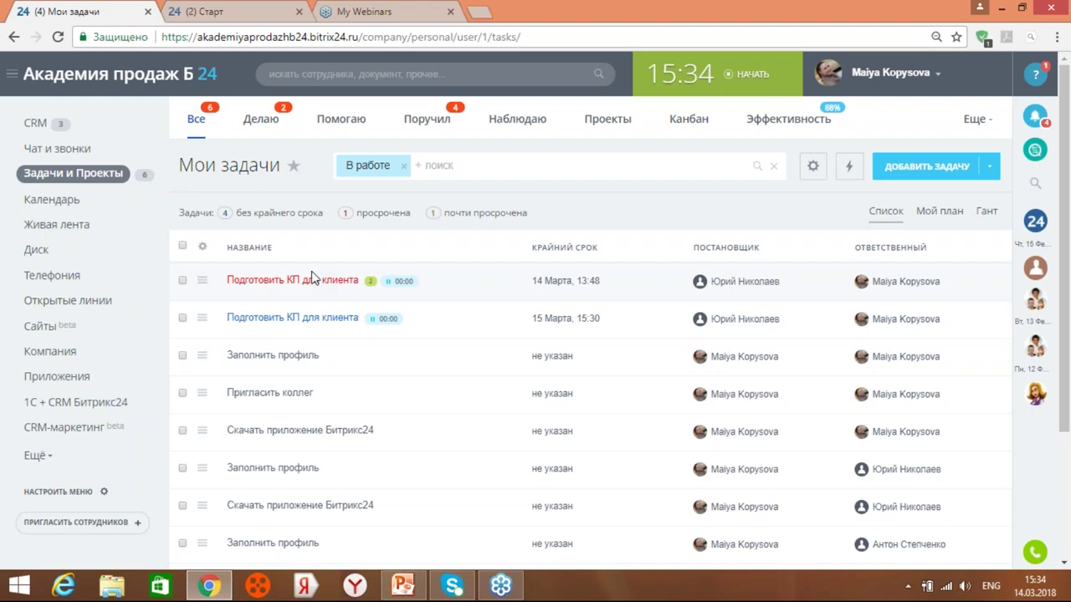
pyautogui.click(786, 126)
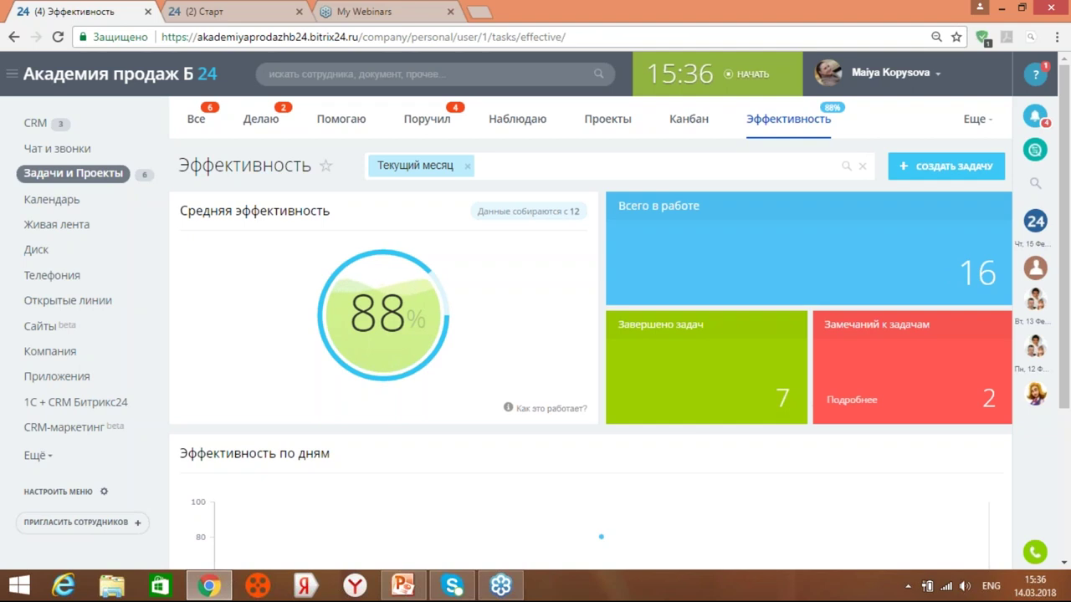
pyautogui.click(981, 400)
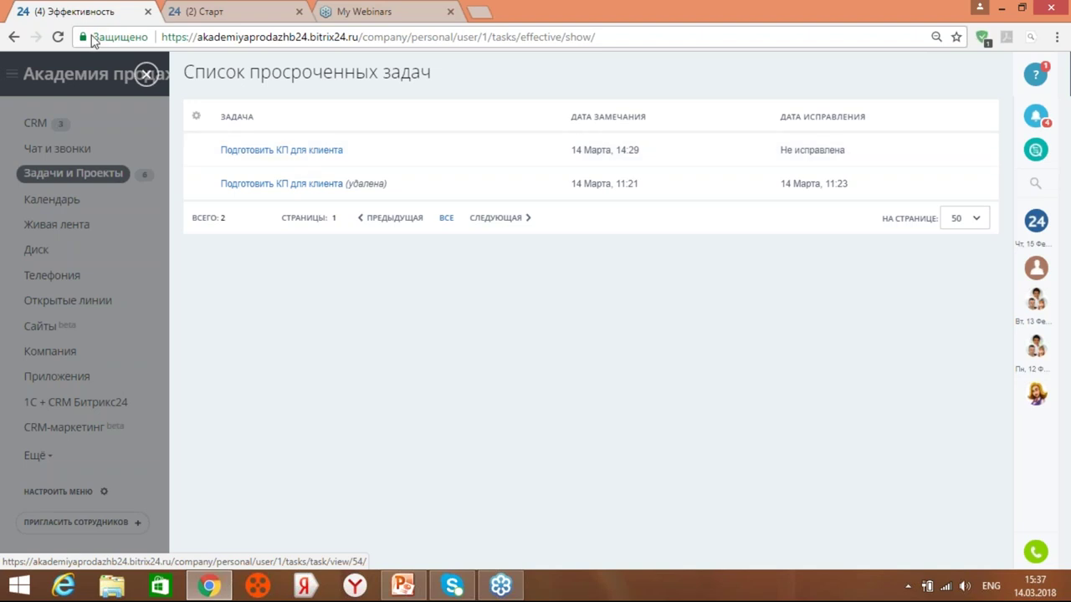
pyautogui.click(146, 75)
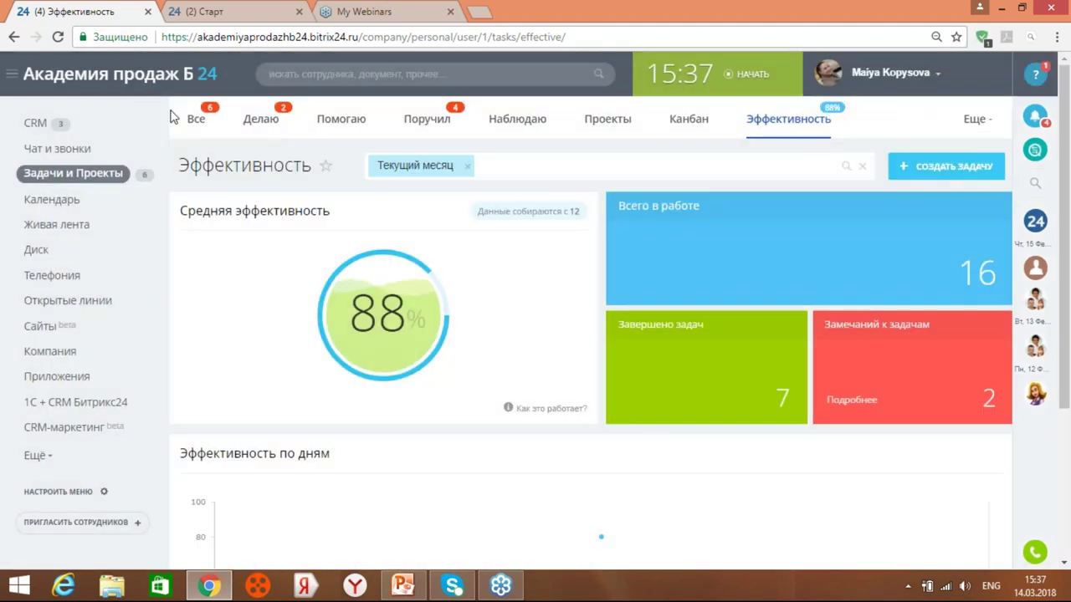
# Return to the CRM deals board and check the planned activities of the "Заполнение формы" deal and the second "КП" deal.
pyautogui.click(36, 127)
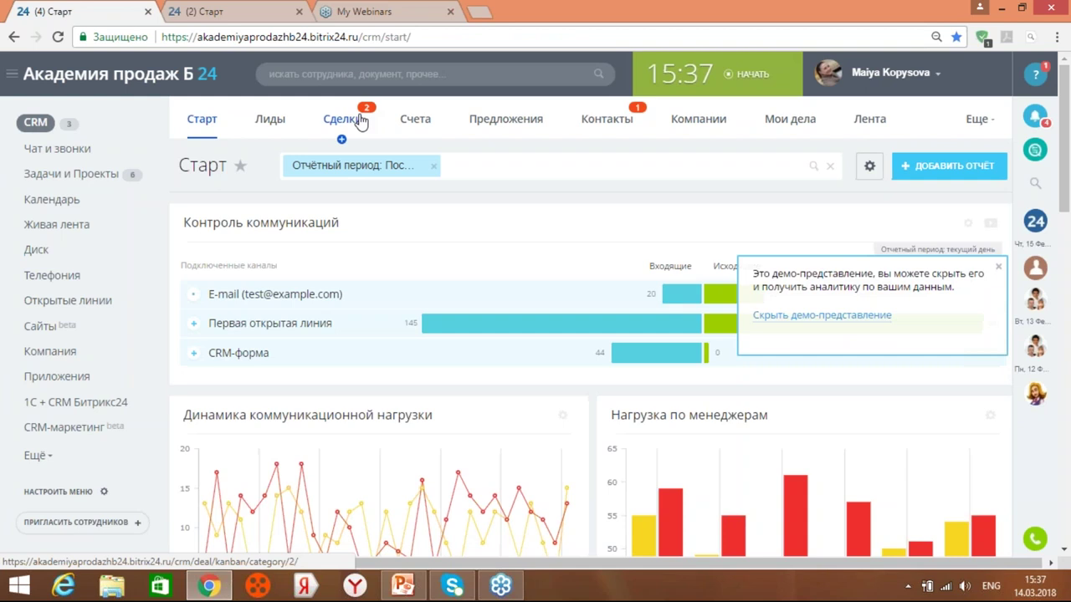
pyautogui.click(358, 120)
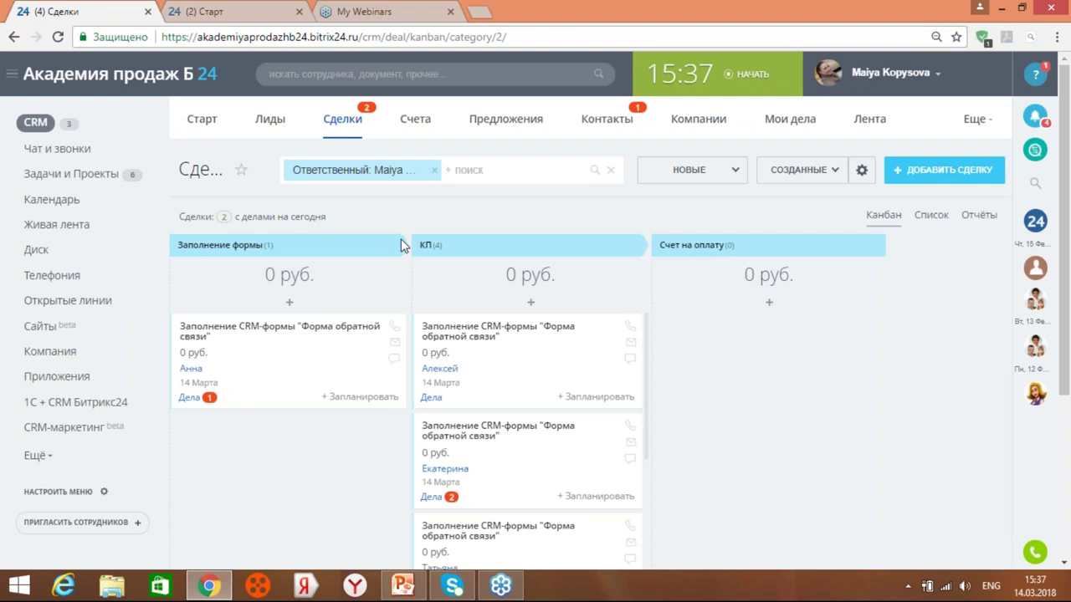
pyautogui.scroll(-2, 381, 390)
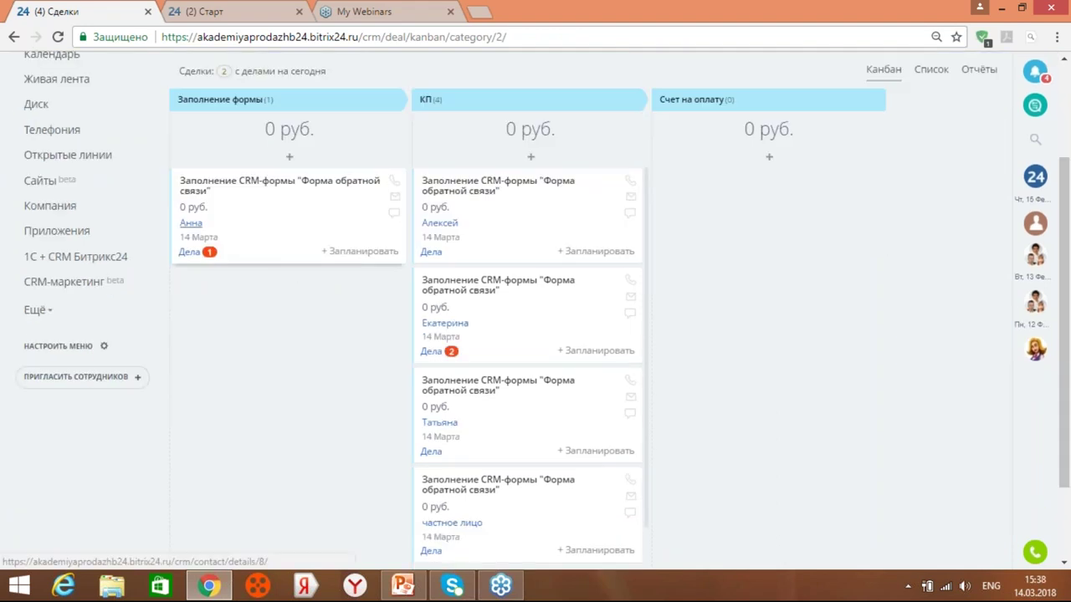
pyautogui.click(189, 250)
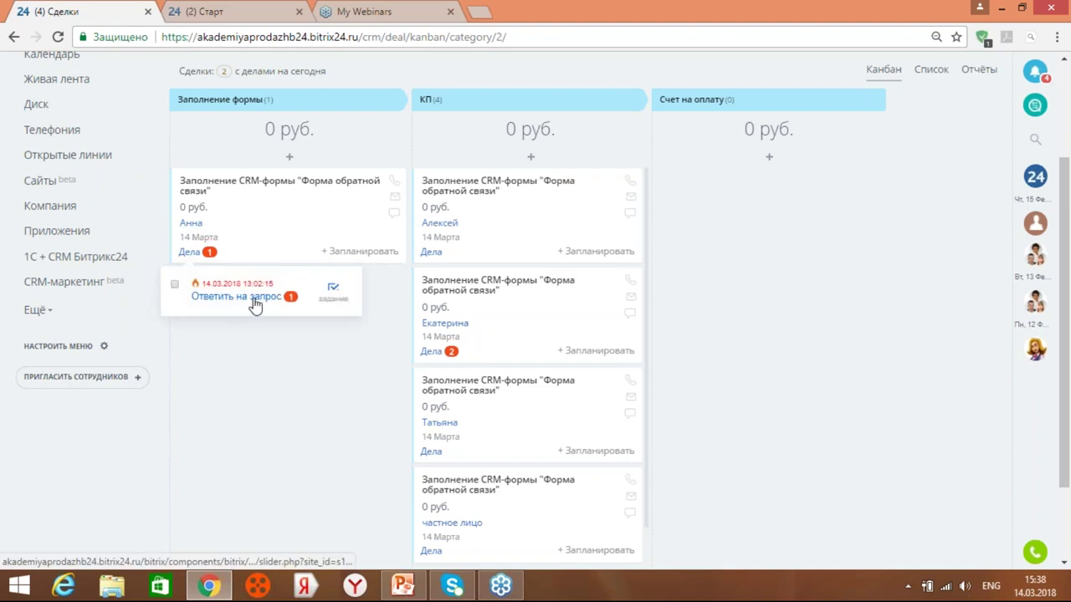
pyautogui.click(246, 354)
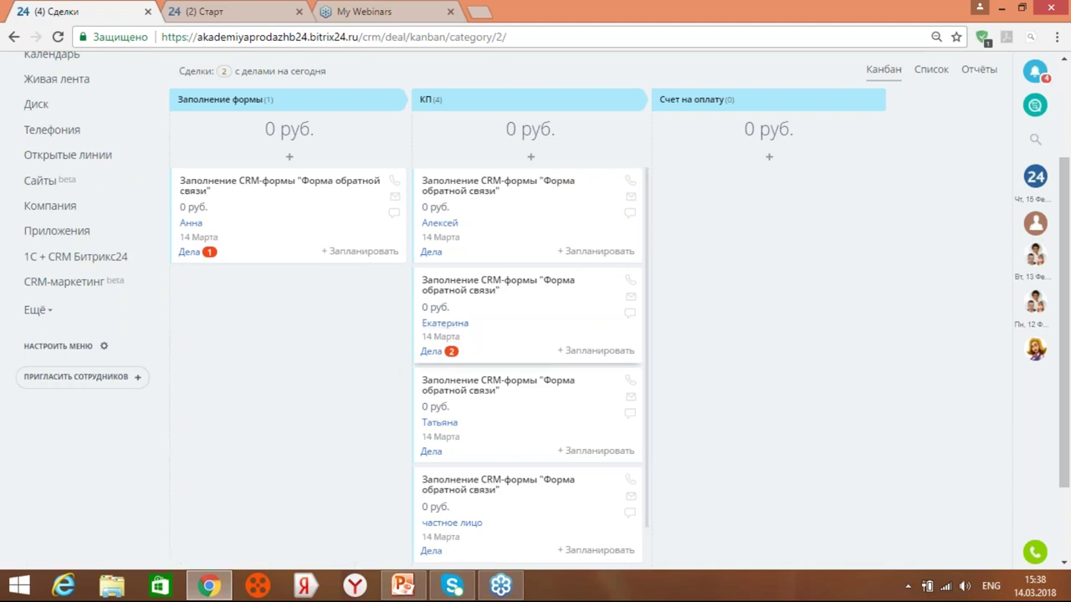
pyautogui.click(438, 351)
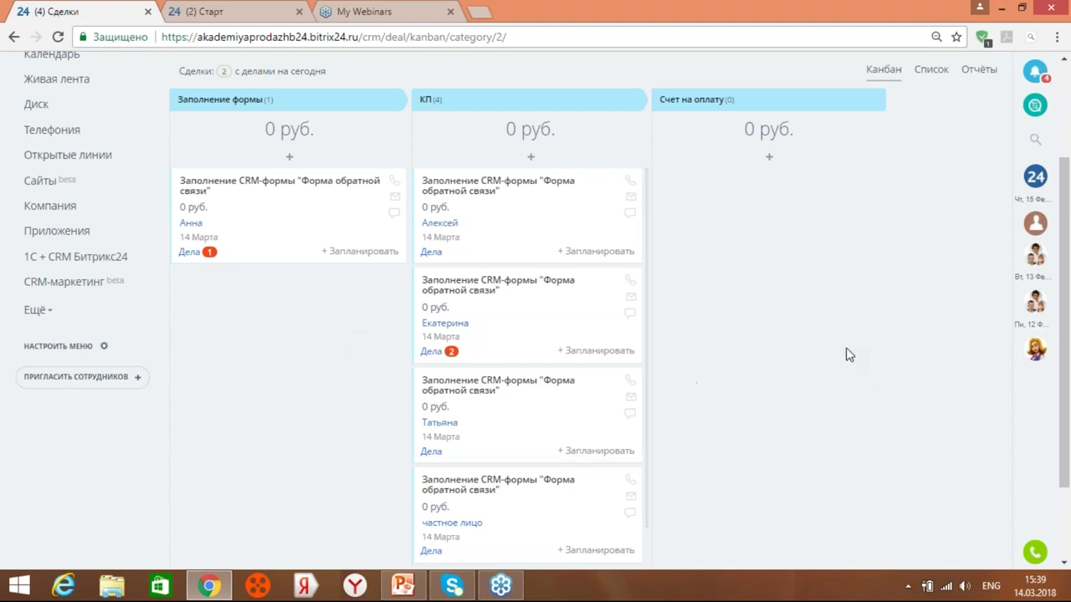
# Switch to the PowerPoint presentation and show slide 16, "Спасибо за внимание! Вопросы?".
pyautogui.click(405, 586)
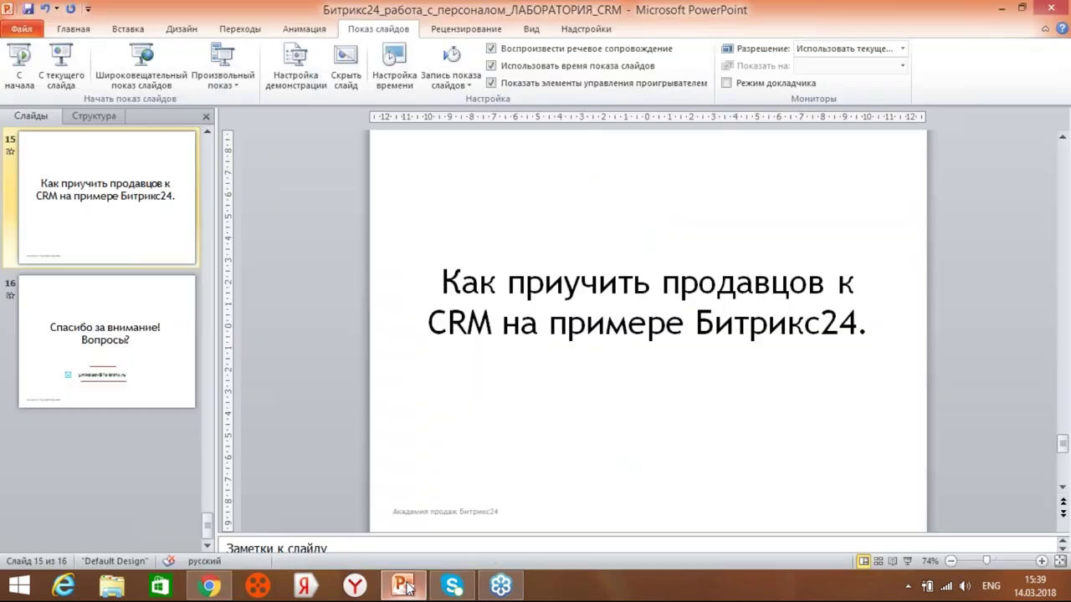
pyautogui.click(145, 353)
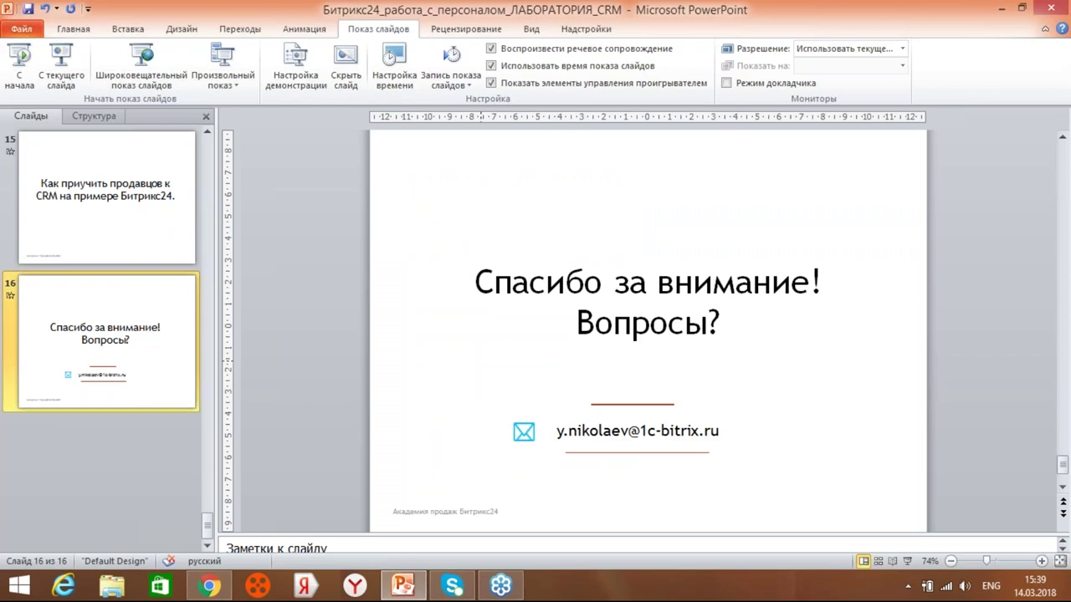